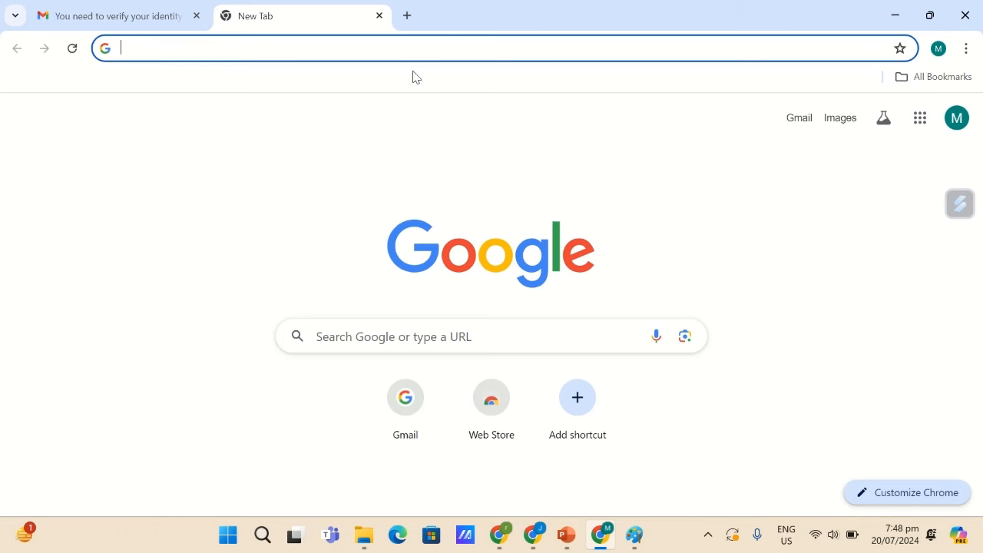
Open the Google AdSense site from the address suggestions and check the account's notifications.
{"action": "type", "text": "AD"}
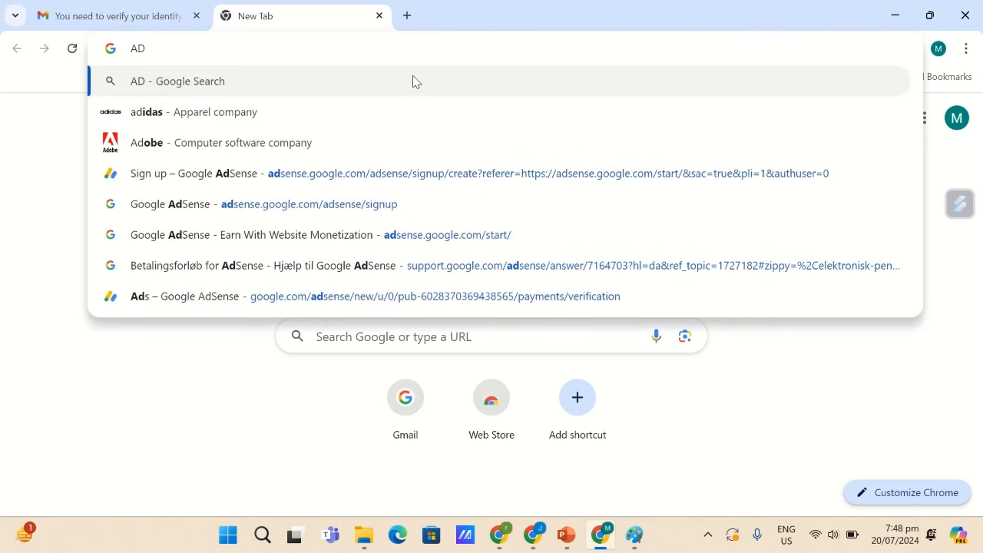
{"action": "type", "text": "S"}
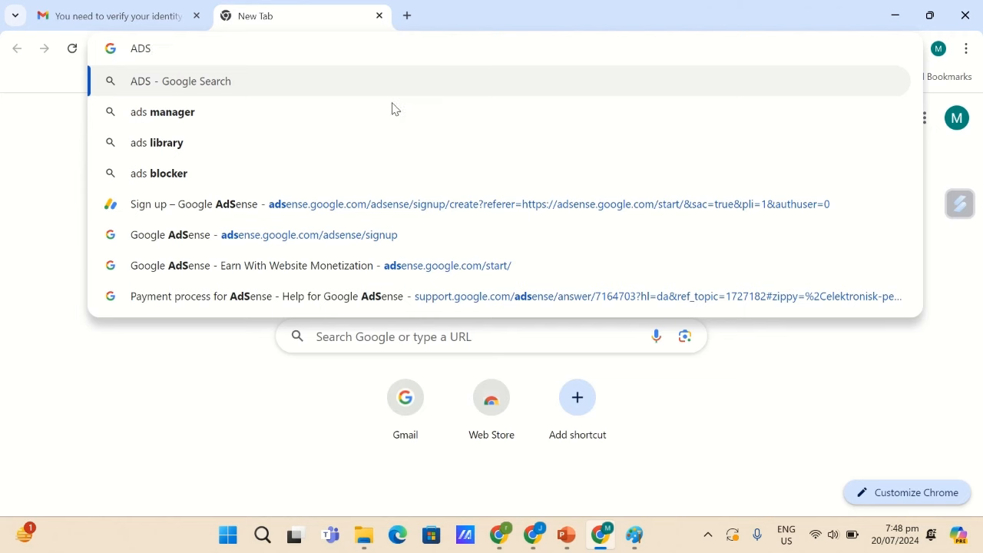
{"action": "left_click", "coordinate": [304, 233]}
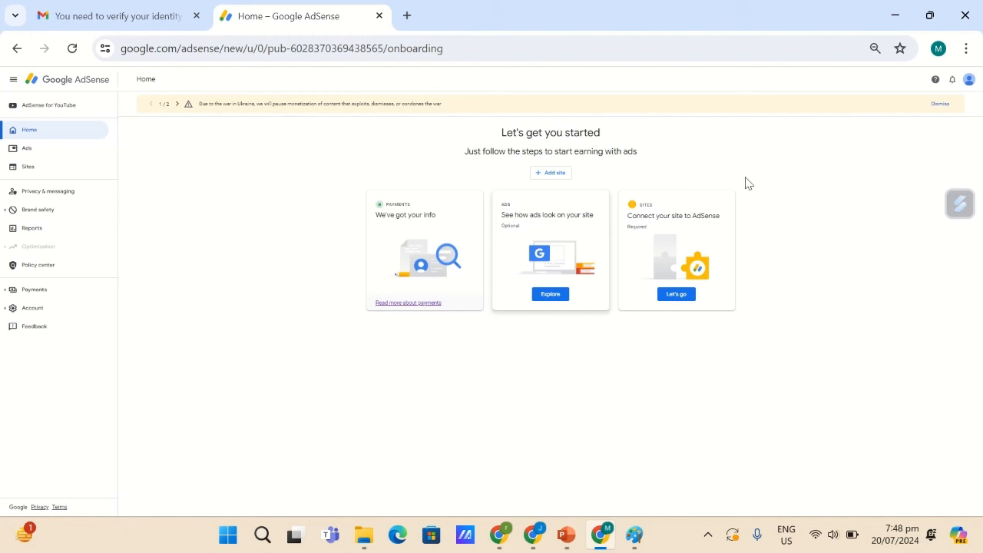
{"action": "left_click", "coordinate": [954, 81]}
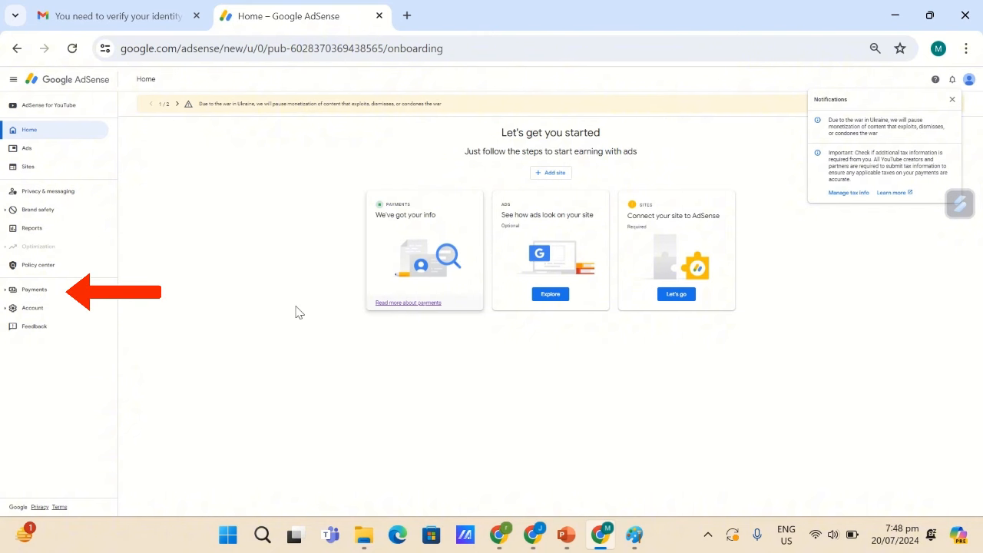
Go to the AdSense payments info and open the management of its settings.
{"action": "left_click", "coordinate": [31, 297]}
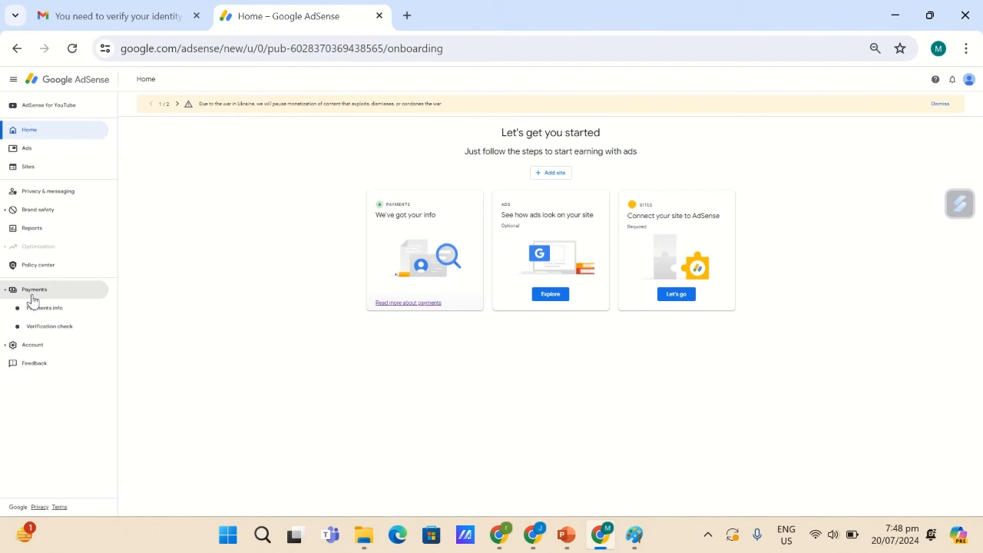
{"action": "left_click", "coordinate": [36, 311]}
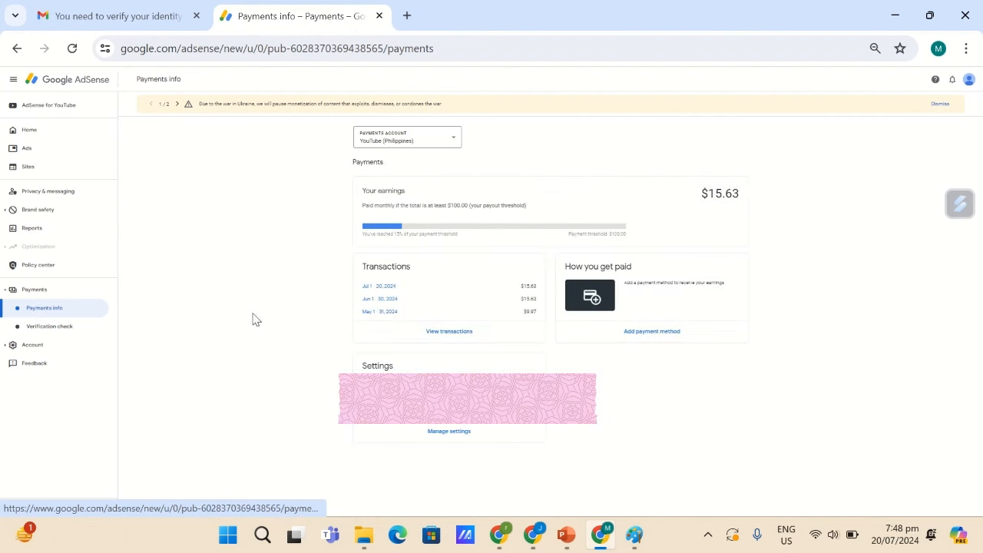
{"action": "left_click", "coordinate": [459, 432]}
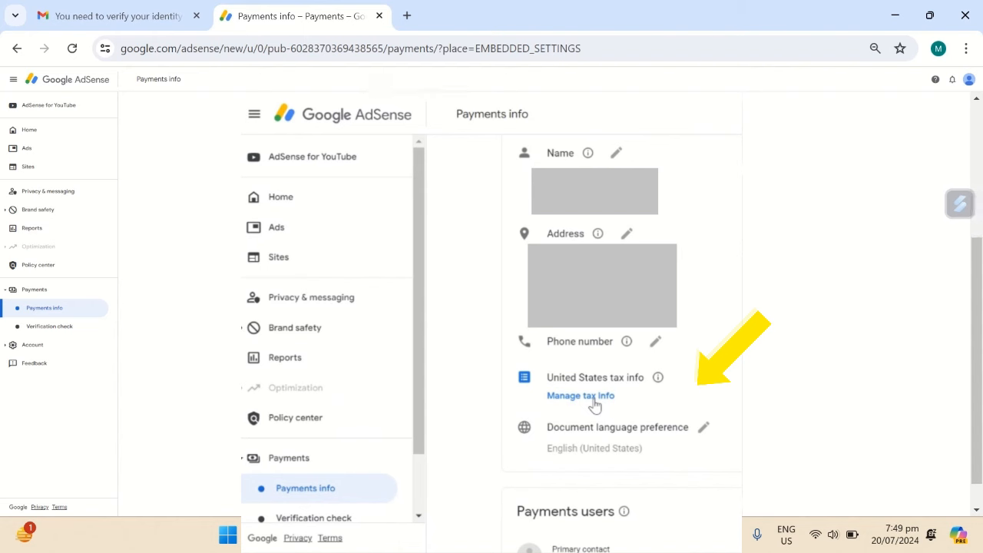
Open the United States tax info management, add tax info and start the form.
{"action": "key", "text": "ctrl+plus"}
{"action": "key", "text": "ctrl+plus"}
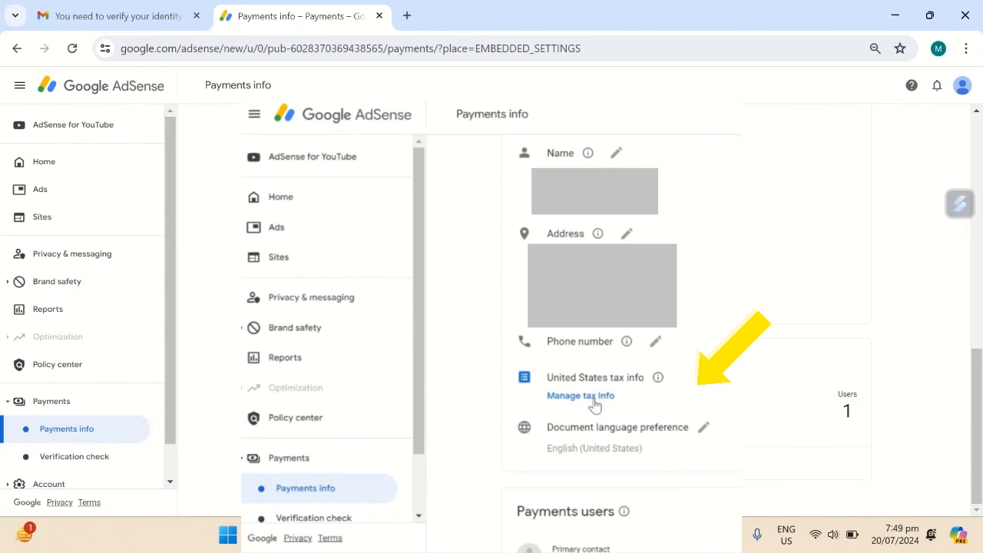
{"action": "key", "text": "ctrl+plus"}
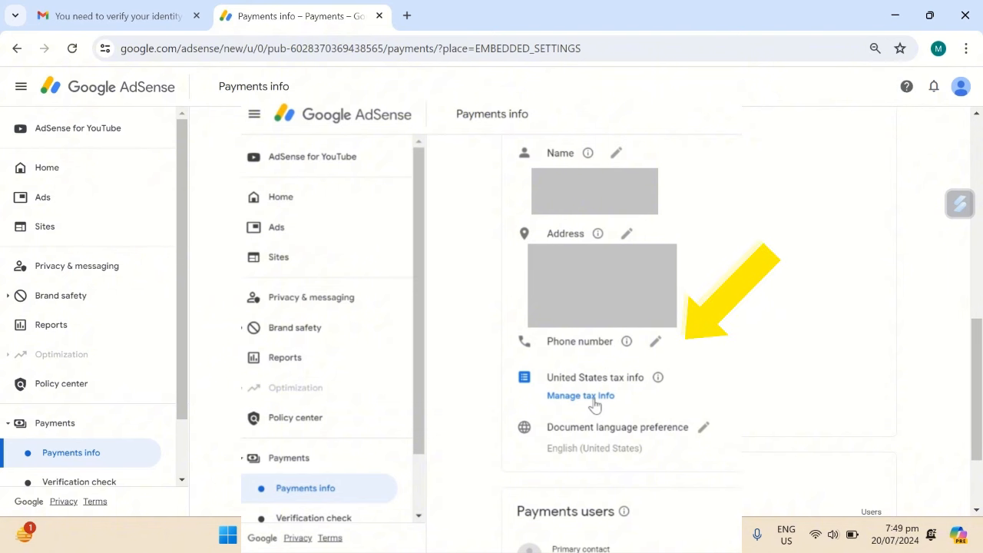
{"action": "left_click", "coordinate": [594, 398]}
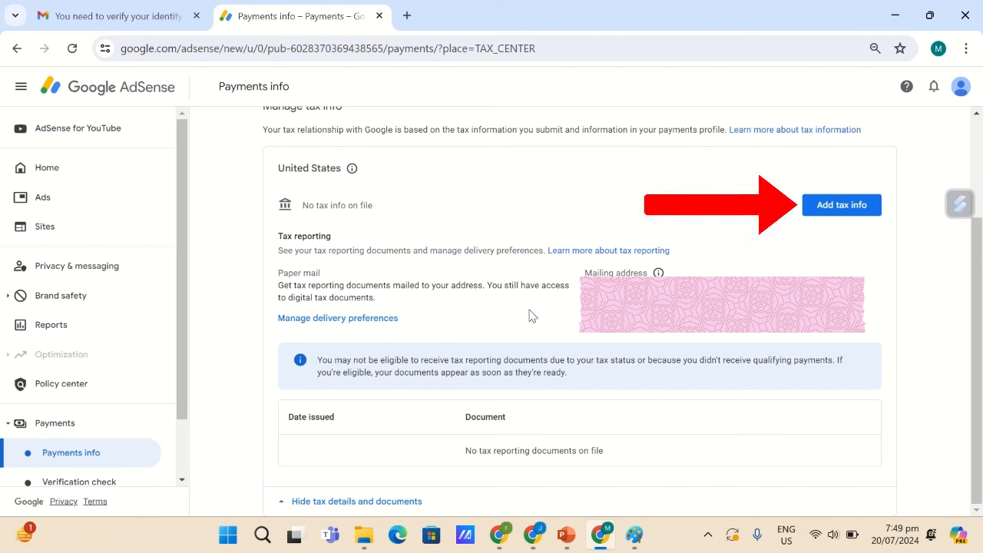
{"action": "left_click", "coordinate": [872, 210]}
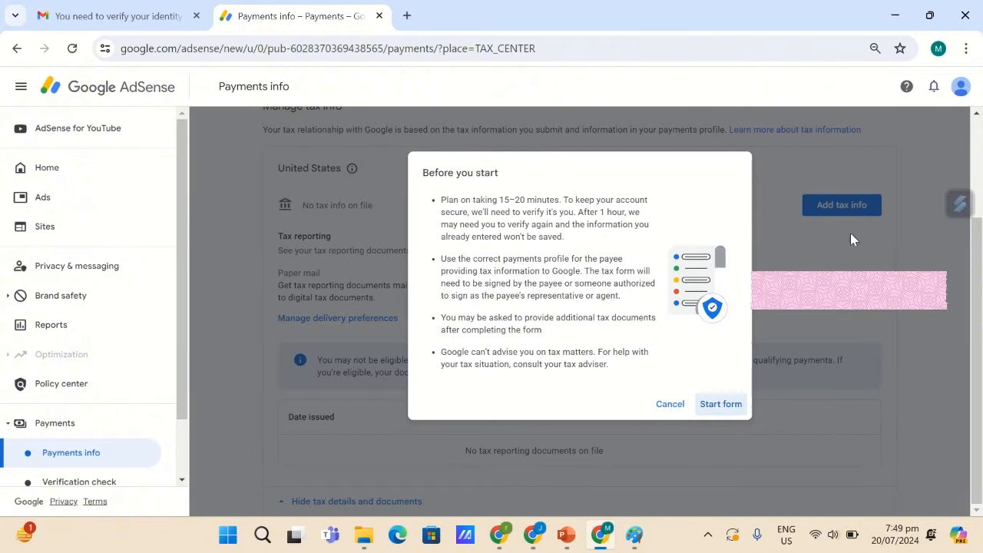
{"action": "left_click", "coordinate": [721, 405]}
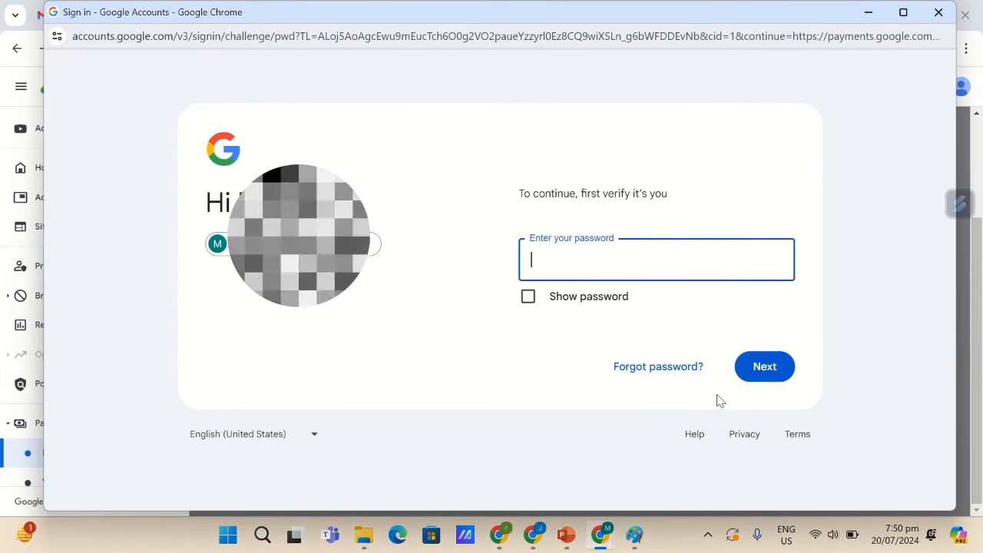
Enter the Google account password to verify the identity and continue to the tax form.
{"action": "type", "text": "•"}
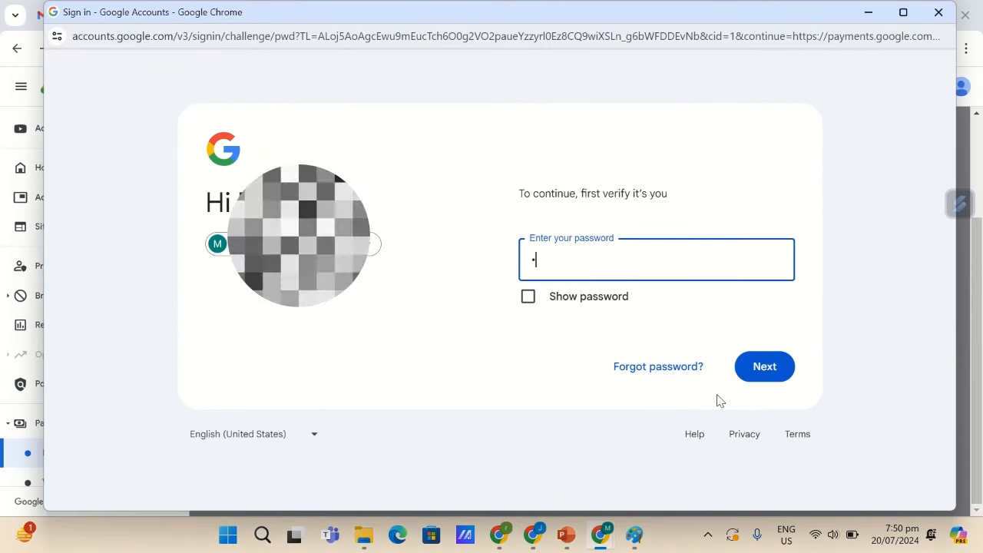
{"action": "type", "text": "•"}
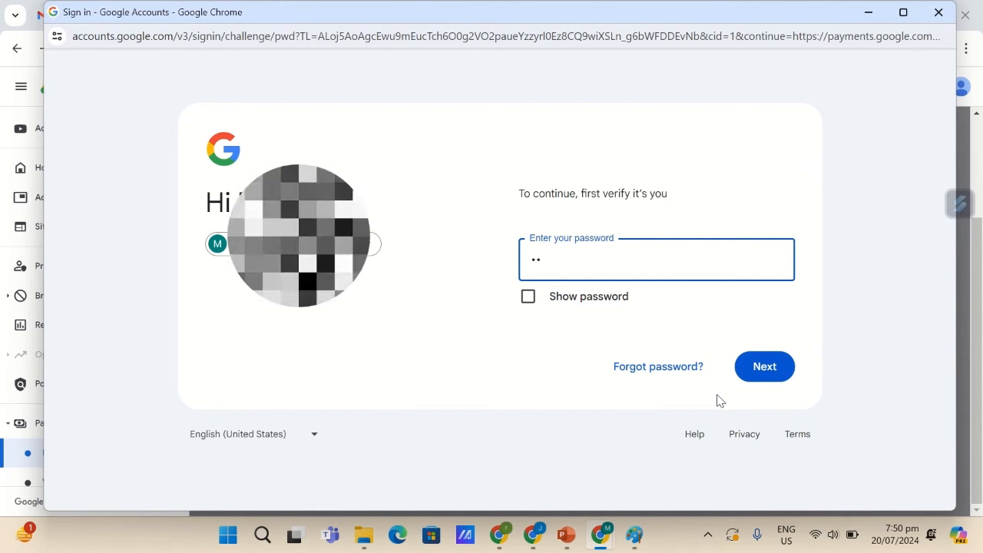
{"action": "type", "text": "•••••"}
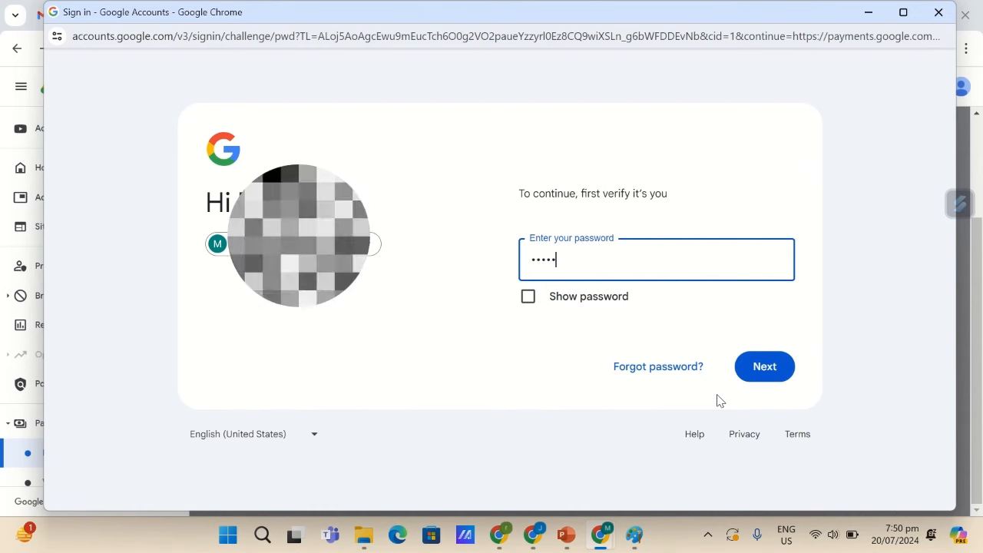
{"action": "type", "text": "••"}
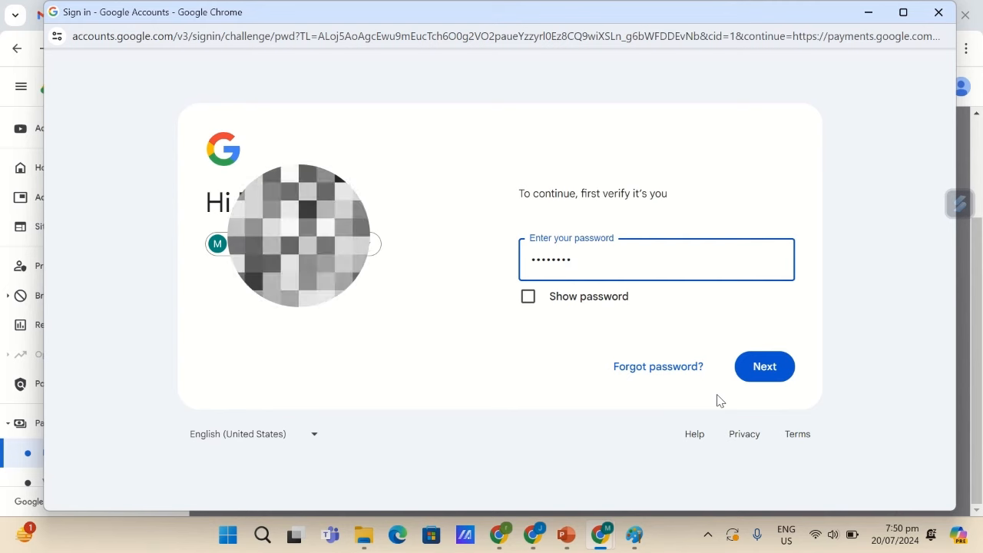
{"action": "type", "text": "••"}
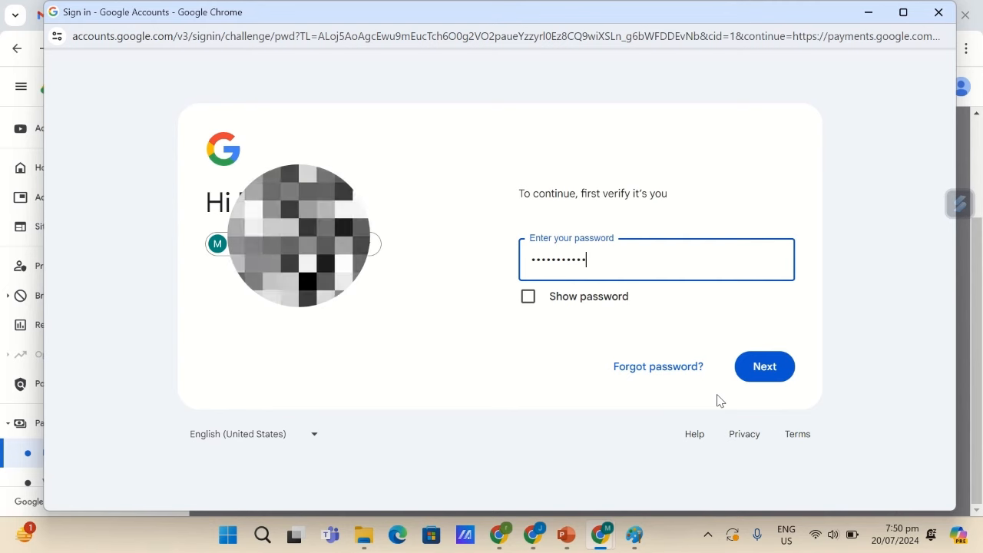
{"action": "left_click", "coordinate": [770, 366]}
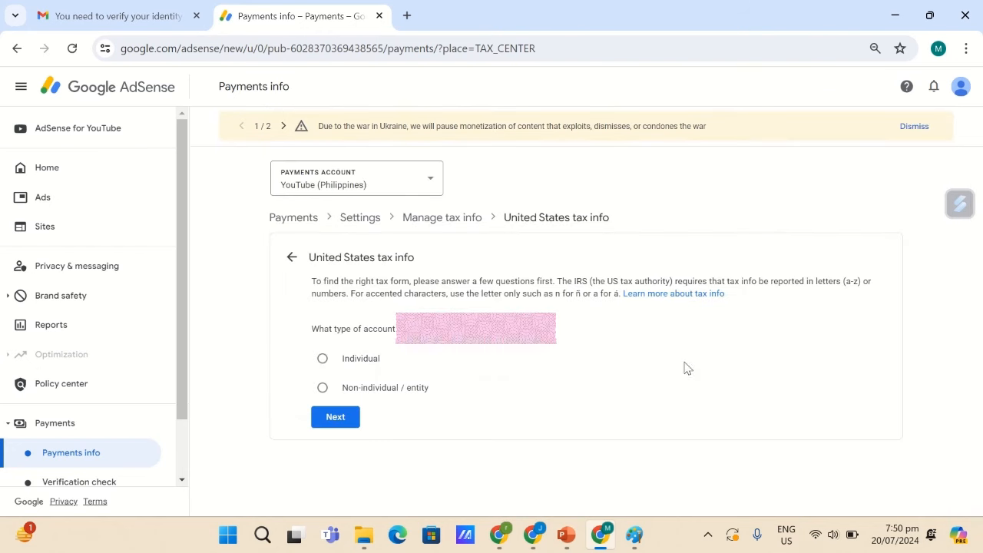
Declare the account type as Individual and answer No to being a citizen or resident of the United States.
{"action": "left_click", "coordinate": [322, 360]}
{"action": "left_click", "coordinate": [336, 419]}
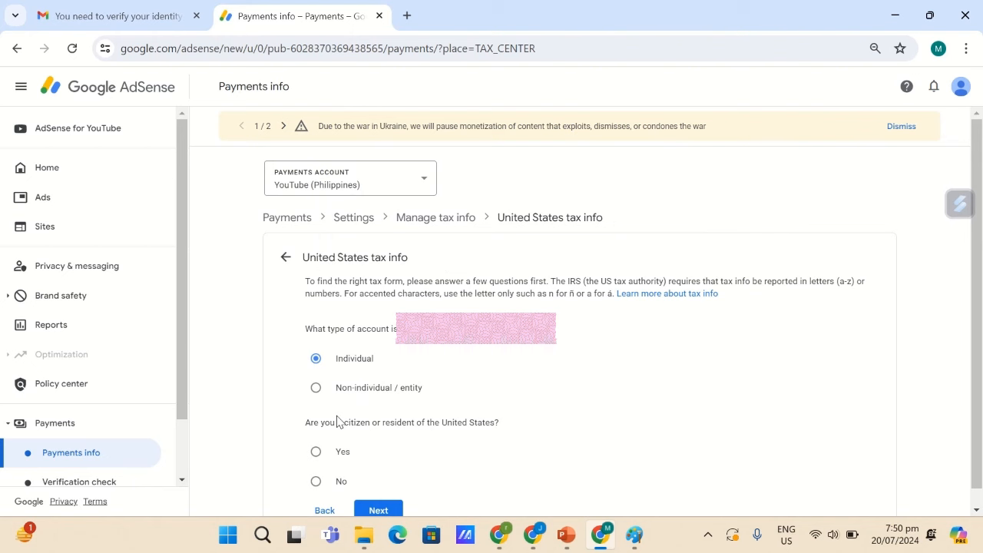
{"action": "left_click", "coordinate": [316, 481]}
{"action": "left_click", "coordinate": [386, 511]}
Choose W-8BEN as the W-8 tax form type and start that form.
{"action": "scroll", "coordinate": [477, 368], "scroll_direction": "down", "scroll_amount": 3}
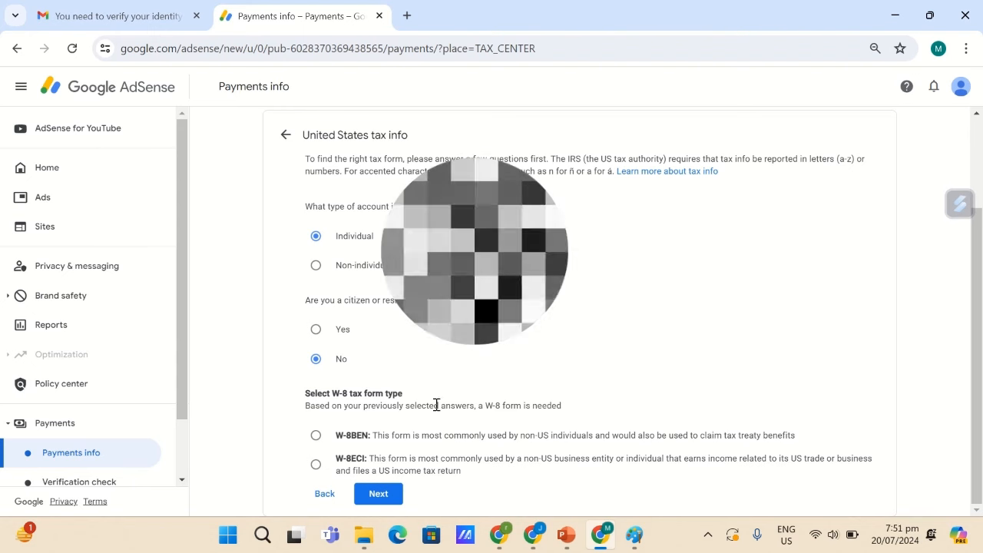
{"action": "left_click", "coordinate": [317, 436]}
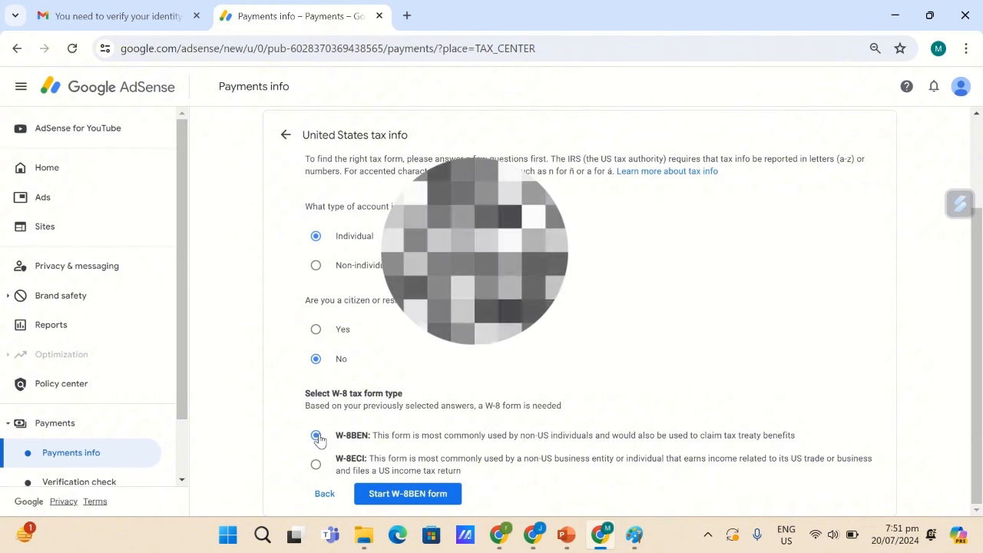
{"action": "left_click", "coordinate": [399, 493]}
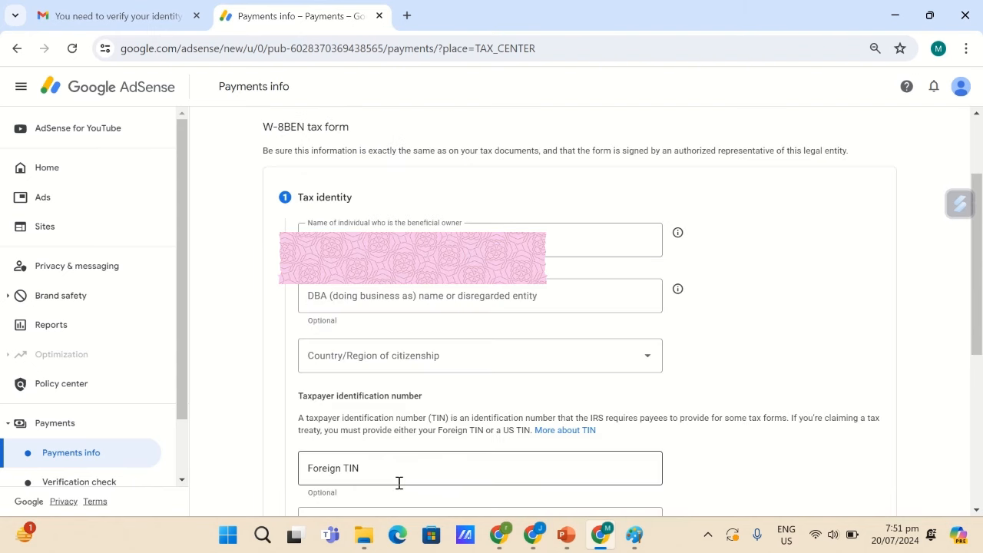
Set the country/region of citizenship in the tax identity section to Philippines.
{"action": "left_click", "coordinate": [650, 361]}
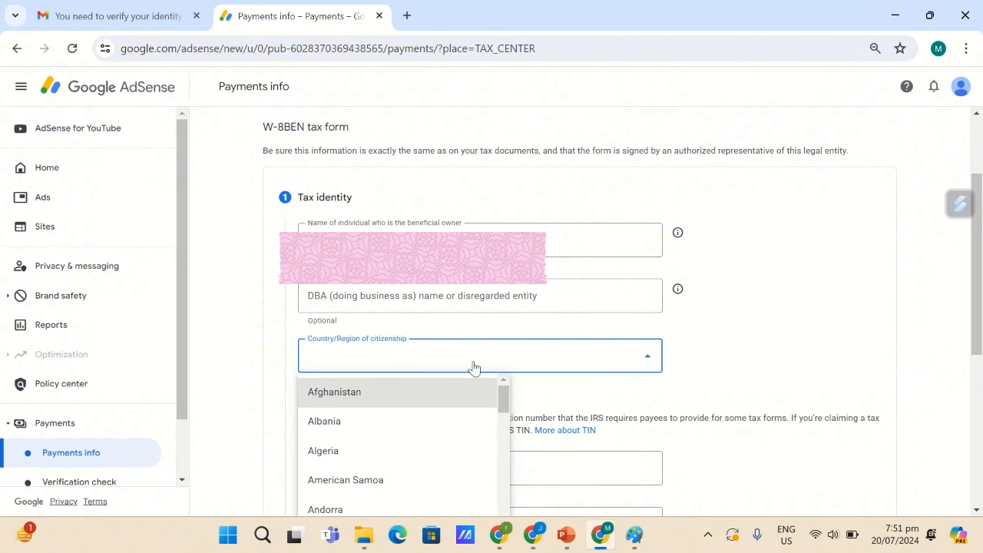
{"action": "left_click", "coordinate": [408, 363]}
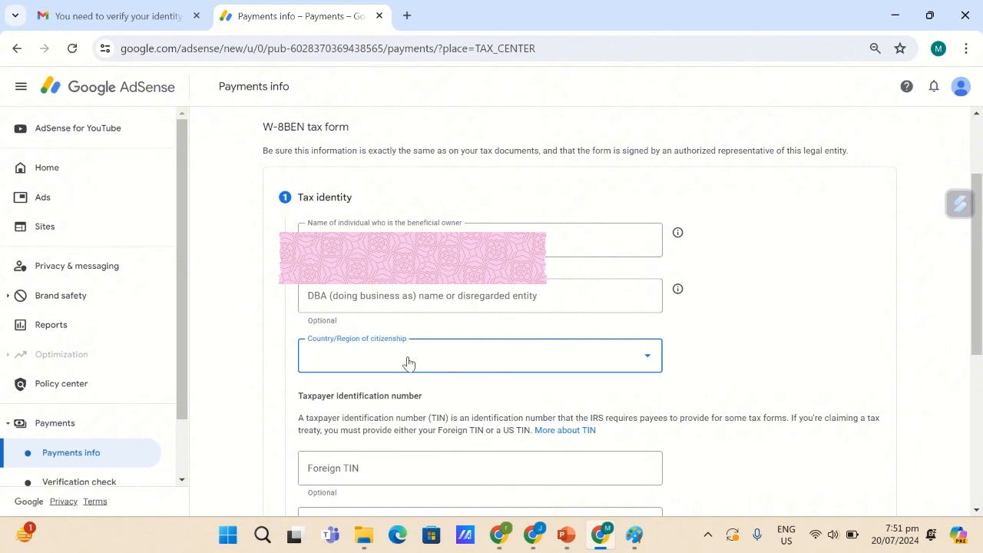
{"action": "key", "text": "p"}
{"action": "left_click", "coordinate": [655, 364]}
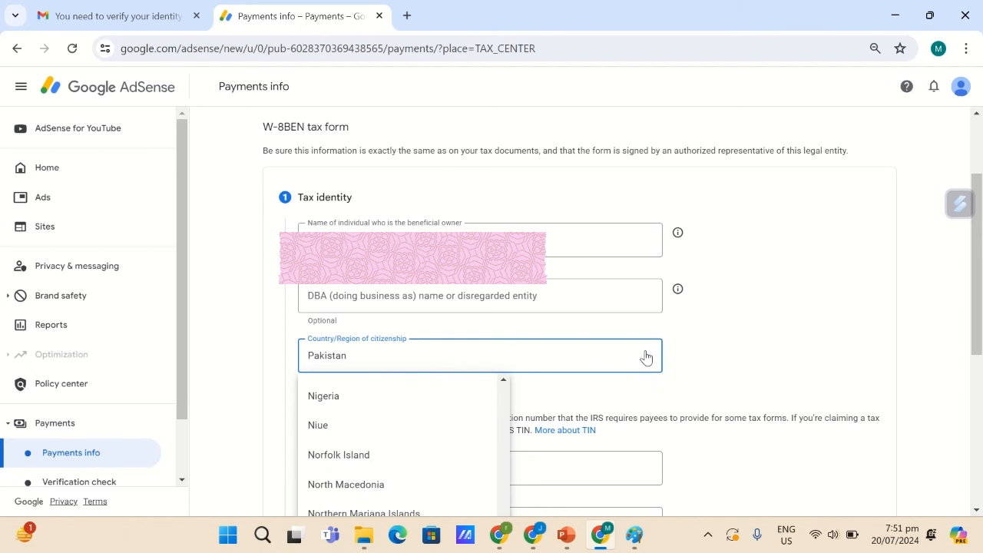
{"action": "scroll", "coordinate": [400, 434], "scroll_direction": "down", "scroll_amount": 2}
{"action": "scroll", "coordinate": [388, 441], "scroll_direction": "down", "scroll_amount": 3}
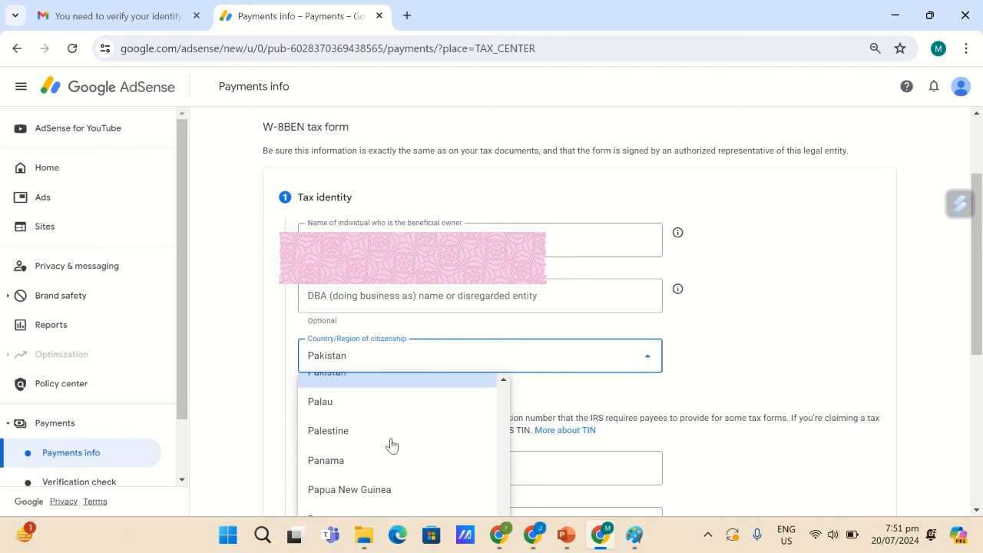
{"action": "left_click", "coordinate": [359, 428]}
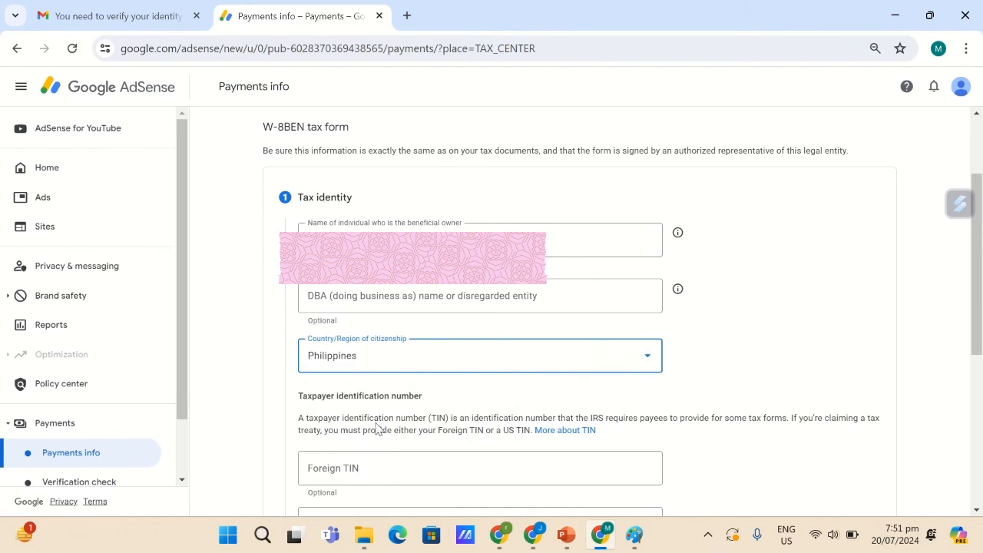
Fill in the Foreign TIN with the taxpayer identification number and continue to the Address section.
{"action": "scroll", "coordinate": [392, 419], "scroll_direction": "down", "scroll_amount": 2}
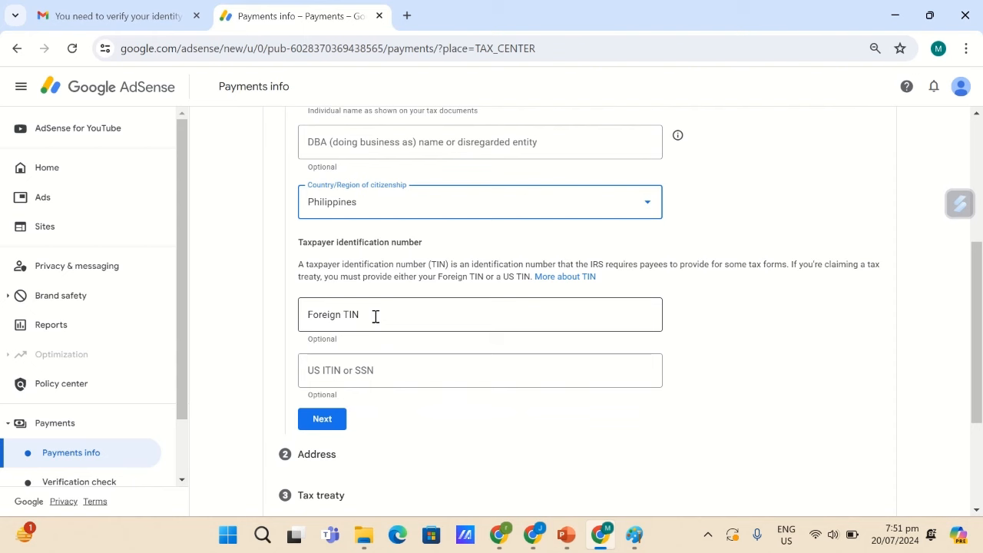
{"action": "left_click", "coordinate": [376, 317]}
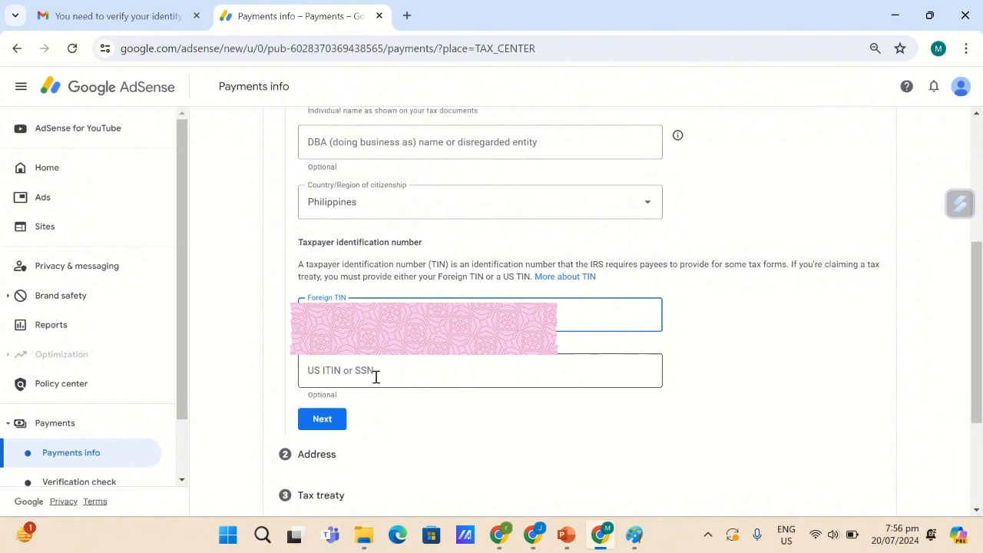
{"action": "left_click", "coordinate": [329, 421]}
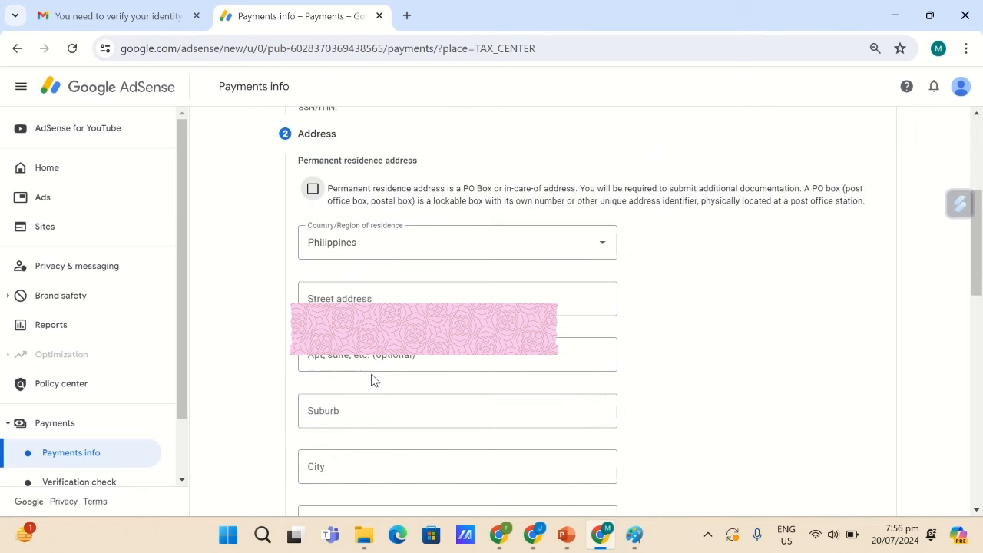
Fill in the permanent residence address fields in the Address section with the account holder's address.
{"action": "left_click", "coordinate": [411, 302]}
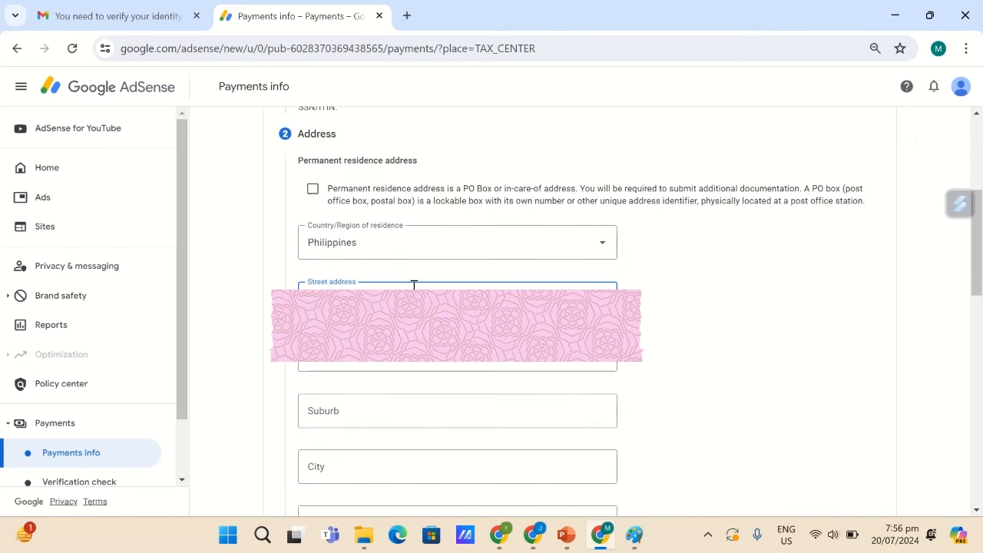
{"action": "left_click", "coordinate": [684, 345]}
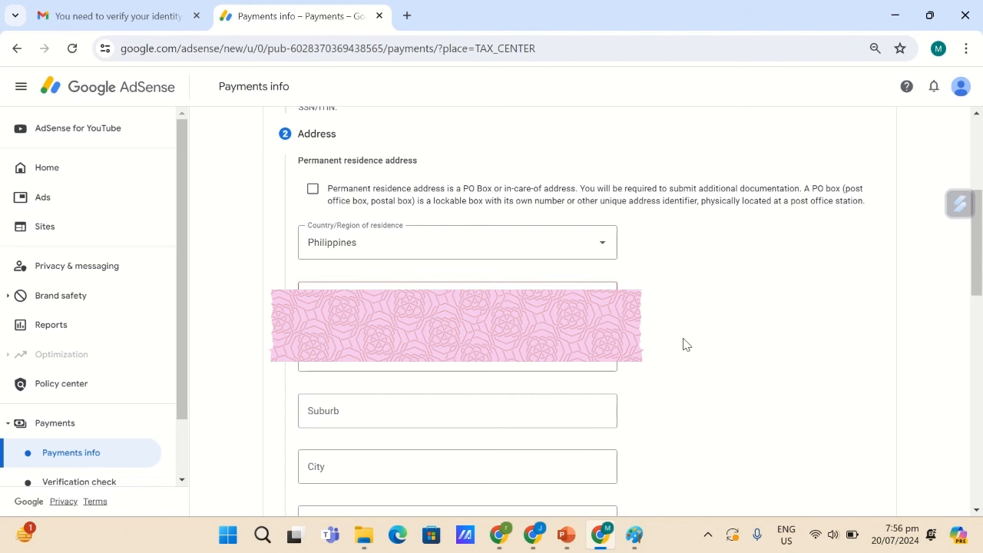
{"action": "scroll", "coordinate": [683, 345], "scroll_direction": "down", "scroll_amount": 3}
{"action": "scroll", "coordinate": [685, 378], "scroll_direction": "down", "scroll_amount": 3}
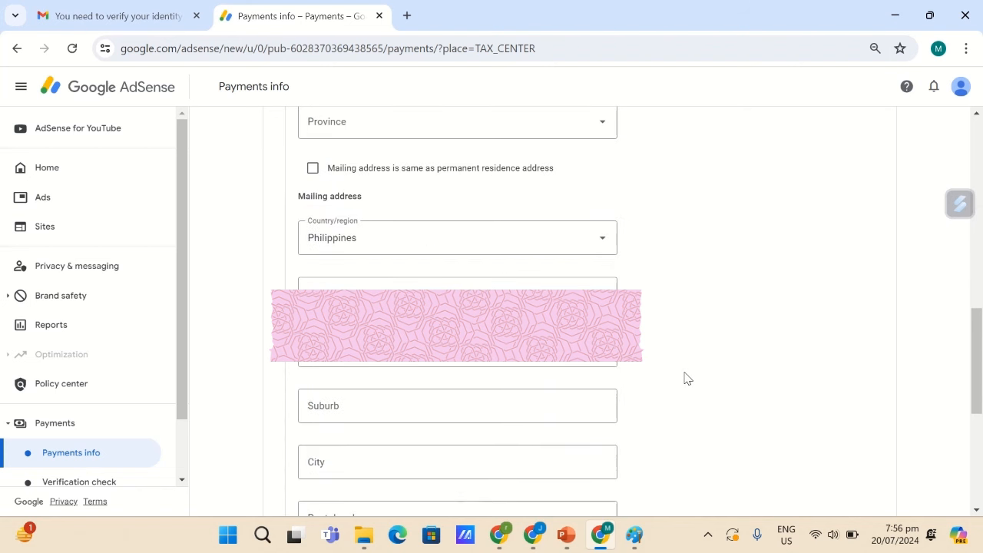
{"action": "scroll", "coordinate": [685, 377], "scroll_direction": "up", "scroll_amount": 7}
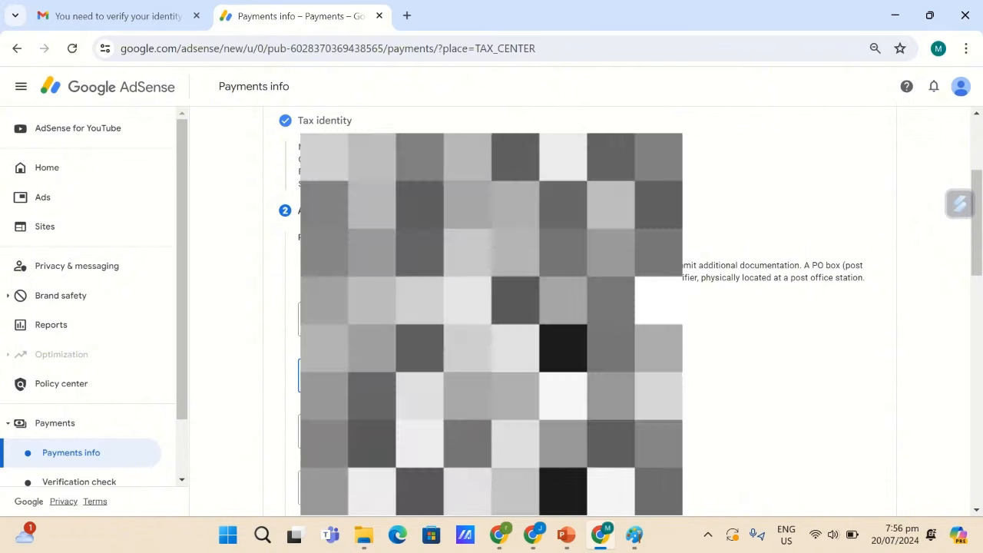
{"action": "scroll", "coordinate": [584, 308], "scroll_direction": "down", "scroll_amount": 1}
{"action": "scroll", "coordinate": [584, 308], "scroll_direction": "down", "scroll_amount": 1}
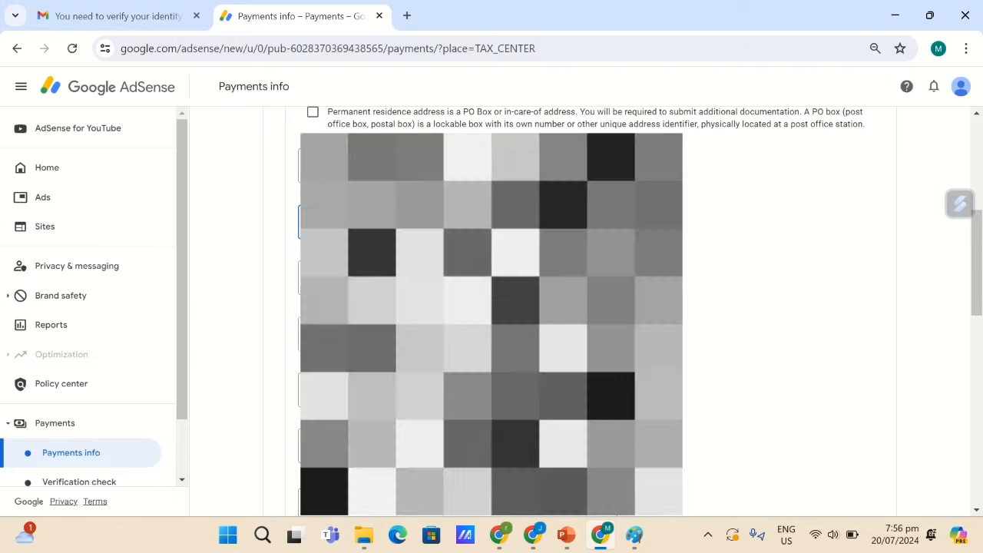
{"action": "scroll", "coordinate": [584, 307], "scroll_direction": "down", "scroll_amount": 1}
{"action": "scroll", "coordinate": [583, 307], "scroll_direction": "down", "scroll_amount": 1}
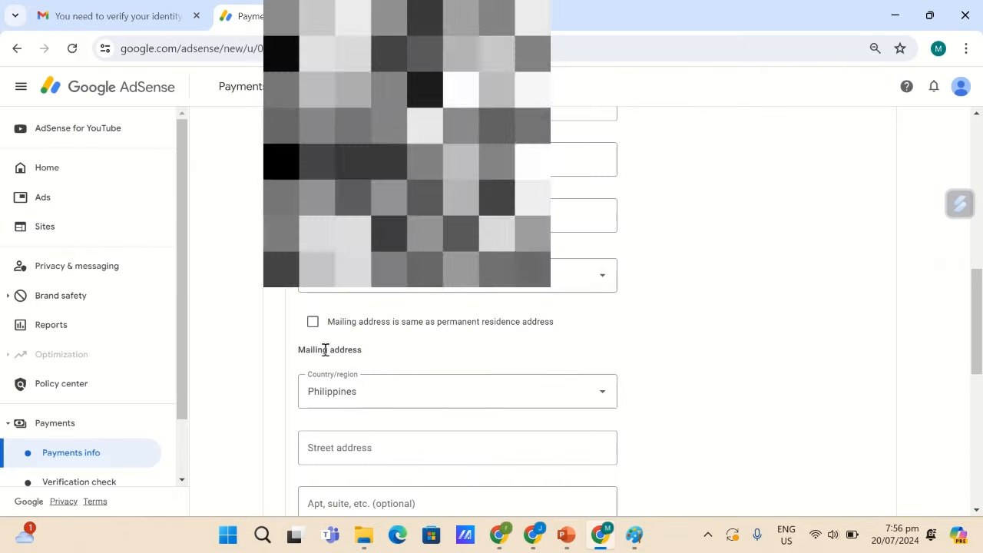
Mark the mailing address as the same as the permanent residence address and continue to the Tax treaty section.
{"action": "left_click", "coordinate": [313, 323]}
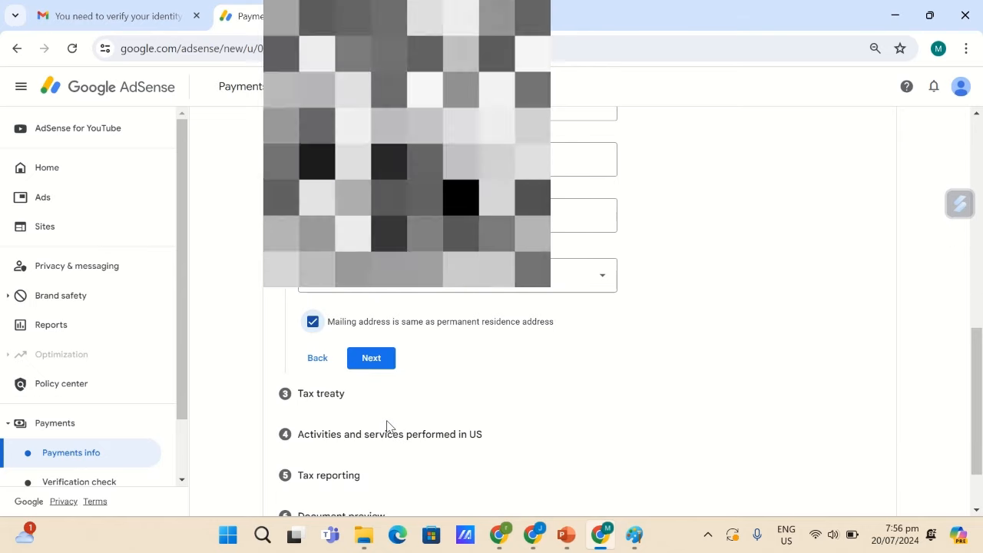
{"action": "scroll", "coordinate": [392, 424], "scroll_direction": "down", "scroll_amount": 1}
{"action": "scroll", "coordinate": [376, 369], "scroll_direction": "up", "scroll_amount": 1}
{"action": "left_click", "coordinate": [372, 355]}
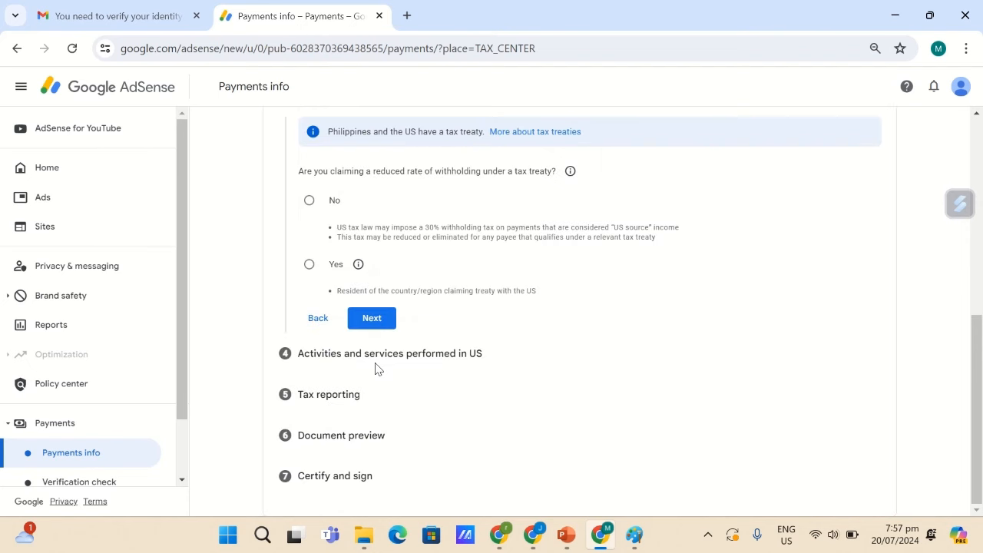
Answer Yes to claiming a reduced treaty withholding rate, choose Philippines as the treaty country and certify residency there.
{"action": "left_click", "coordinate": [309, 265]}
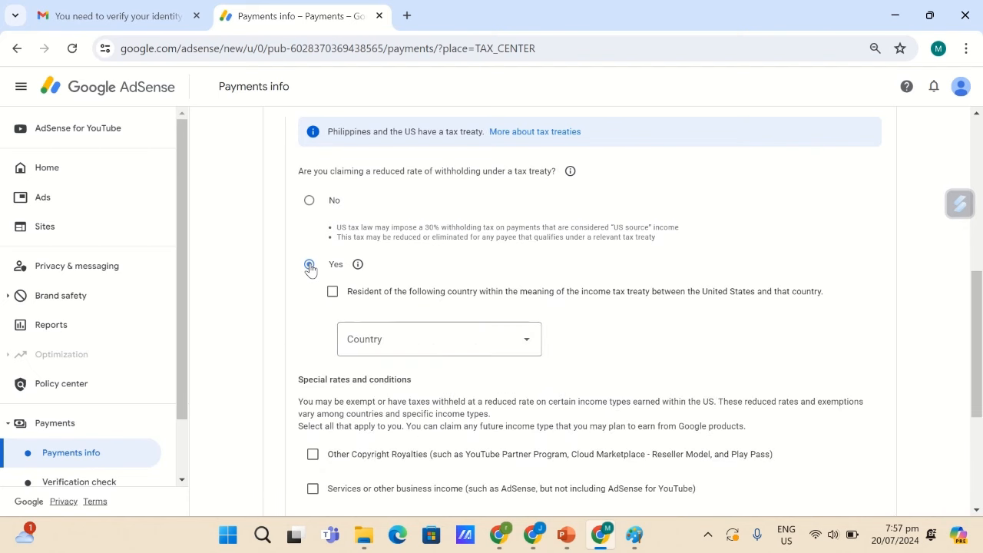
{"action": "left_click", "coordinate": [524, 348]}
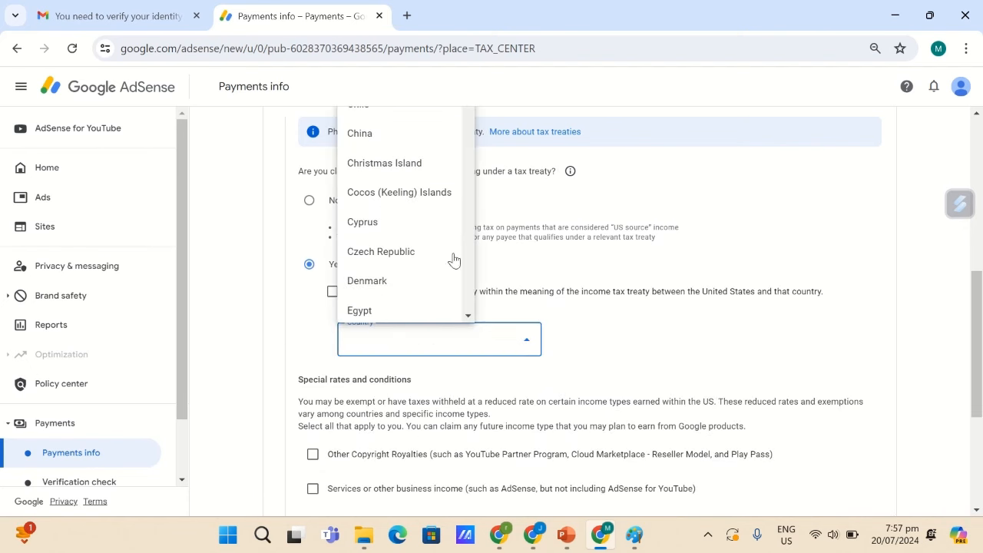
{"action": "scroll", "coordinate": [402, 232], "scroll_direction": "down", "scroll_amount": 20}
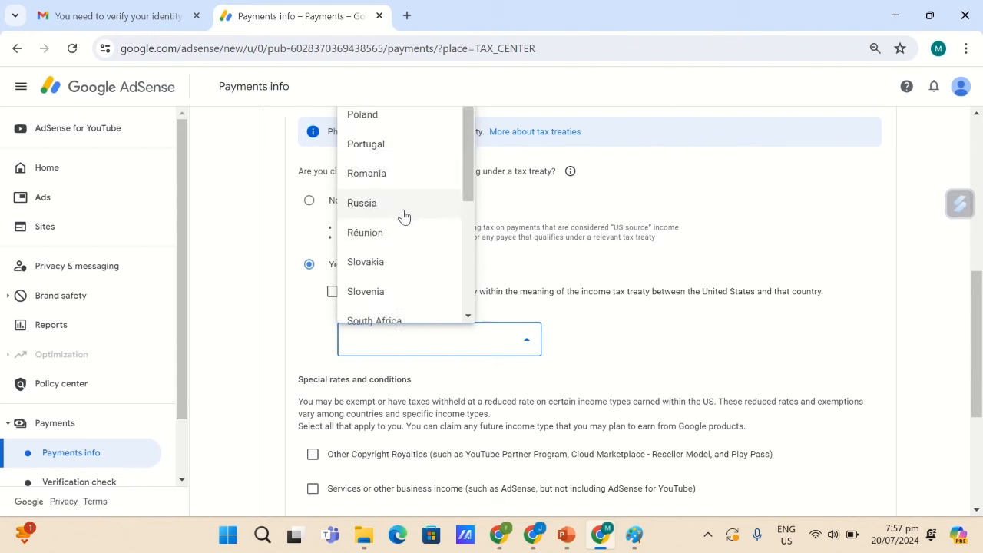
{"action": "scroll", "coordinate": [374, 173], "scroll_direction": "up", "scroll_amount": 2}
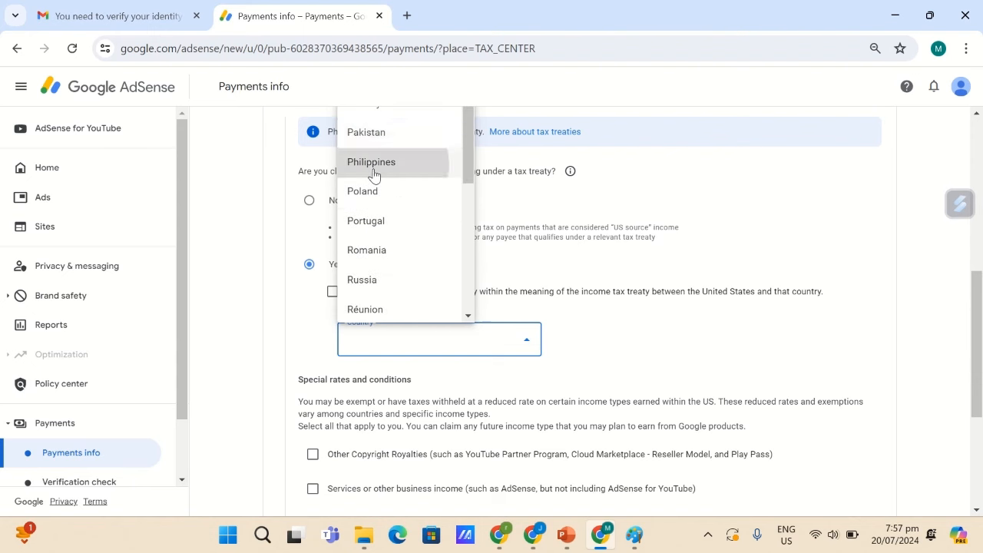
{"action": "left_click", "coordinate": [374, 170]}
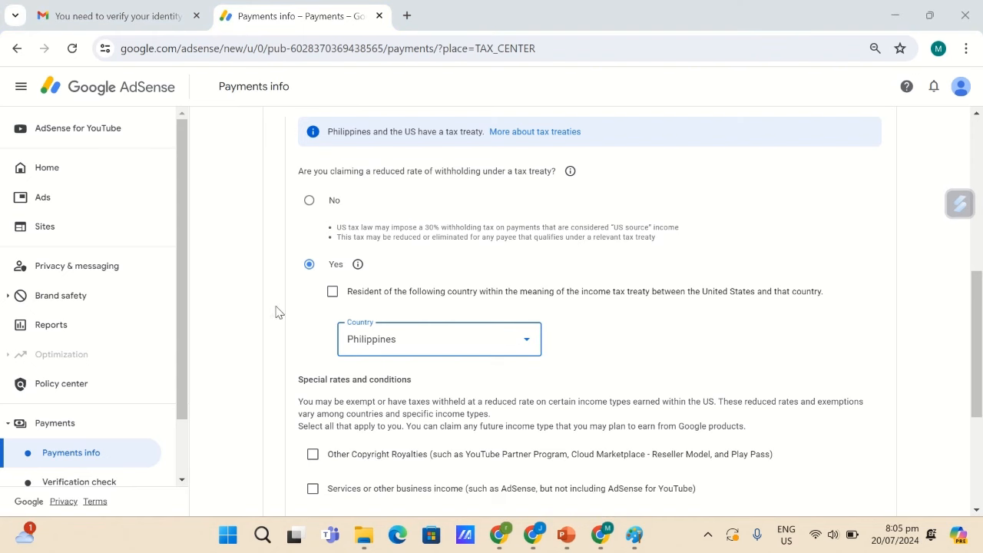
{"action": "left_click", "coordinate": [333, 294]}
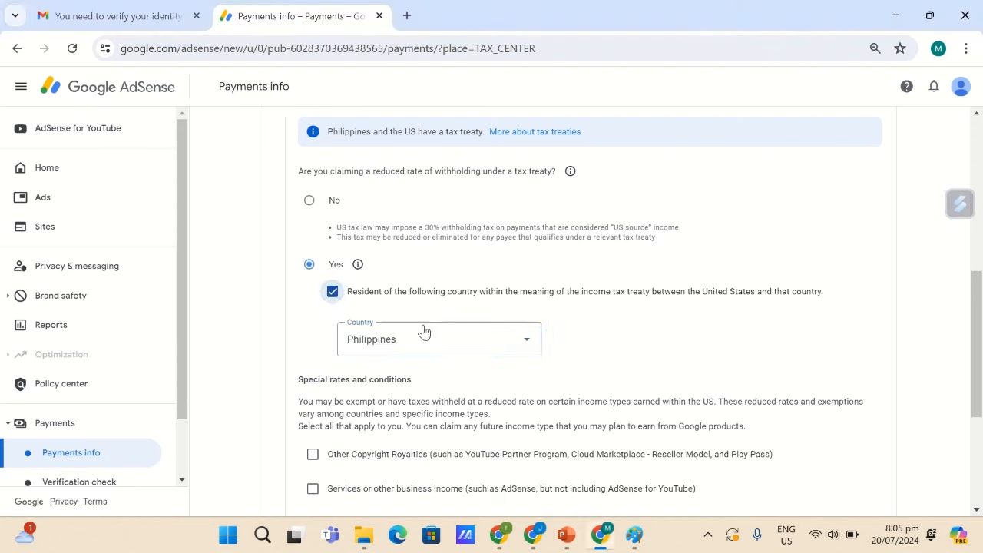
Claim Services or other business income under Article 8 and paragraph 1, with the 0% (Reduced treaty rate) withholding rate.
{"action": "scroll", "coordinate": [501, 289], "scroll_direction": "down", "scroll_amount": 1}
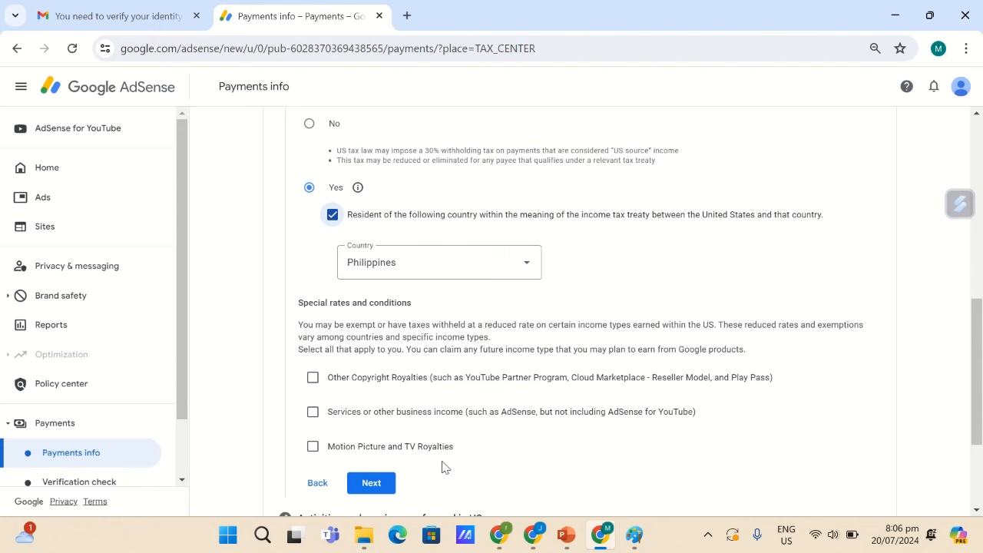
{"action": "left_click", "coordinate": [312, 413]}
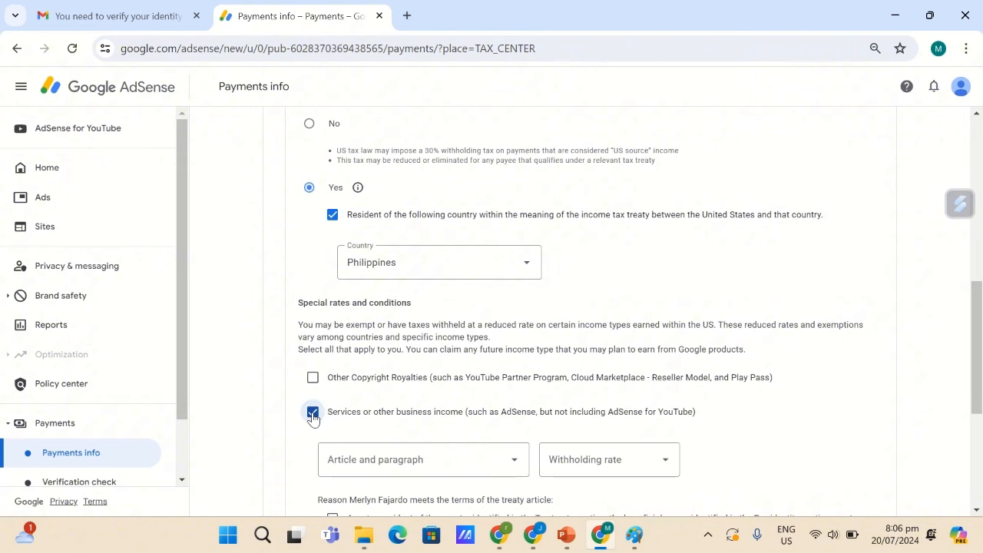
{"action": "scroll", "coordinate": [484, 400], "scroll_direction": "down", "scroll_amount": 1}
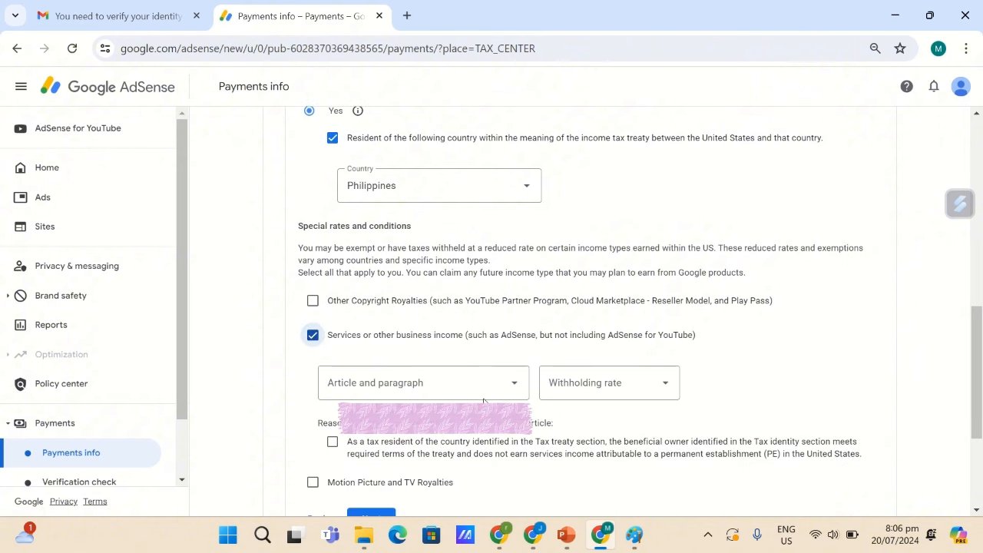
{"action": "left_click", "coordinate": [514, 388]}
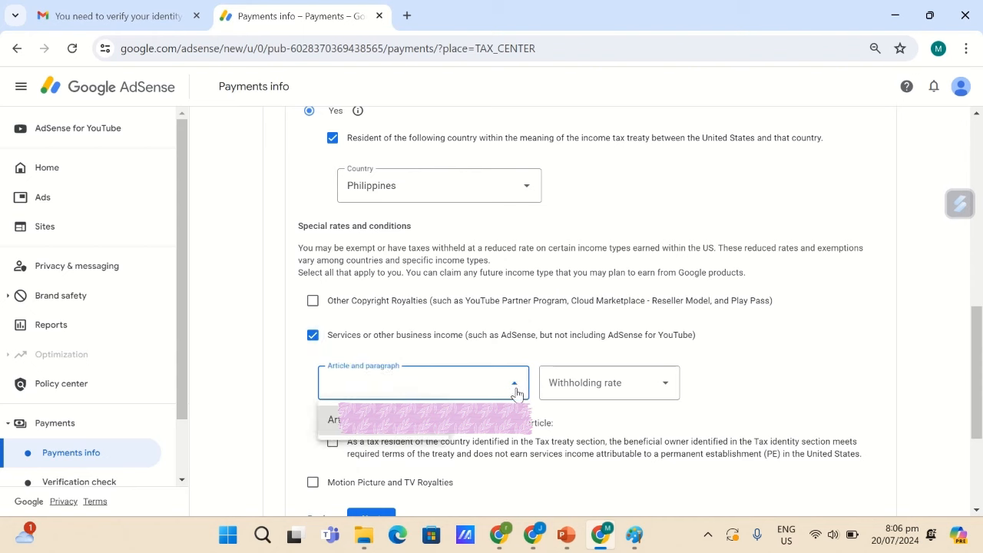
{"action": "left_click", "coordinate": [330, 420]}
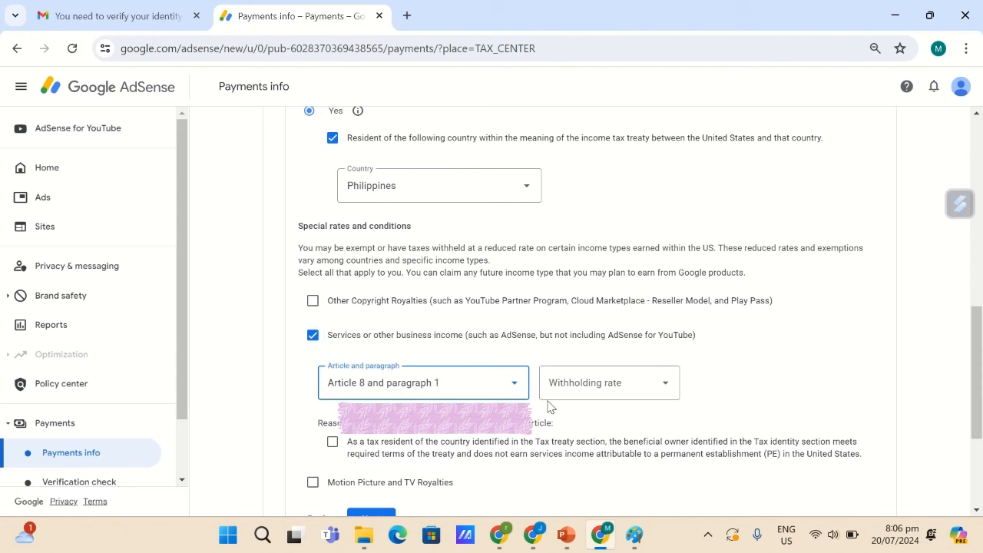
{"action": "left_click", "coordinate": [666, 388]}
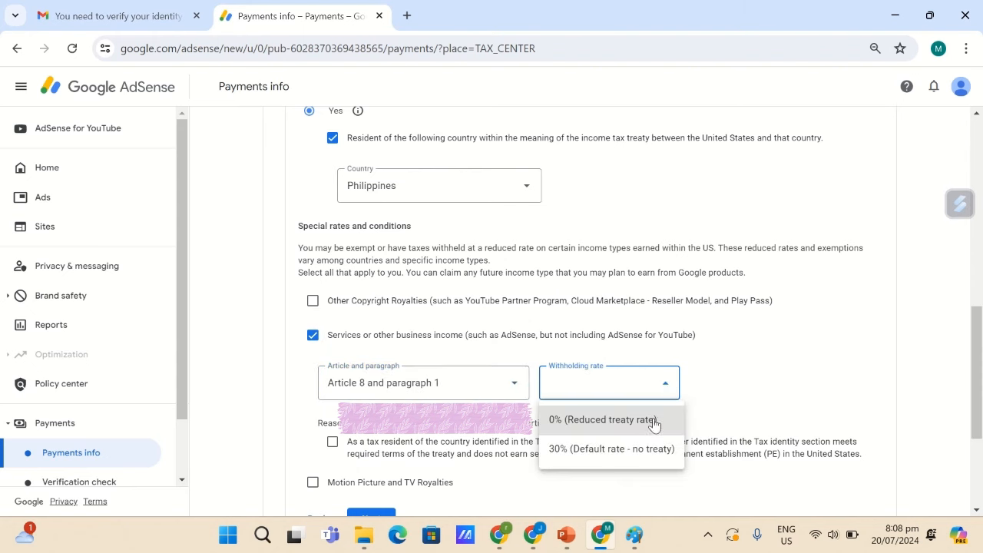
{"action": "left_click", "coordinate": [654, 421]}
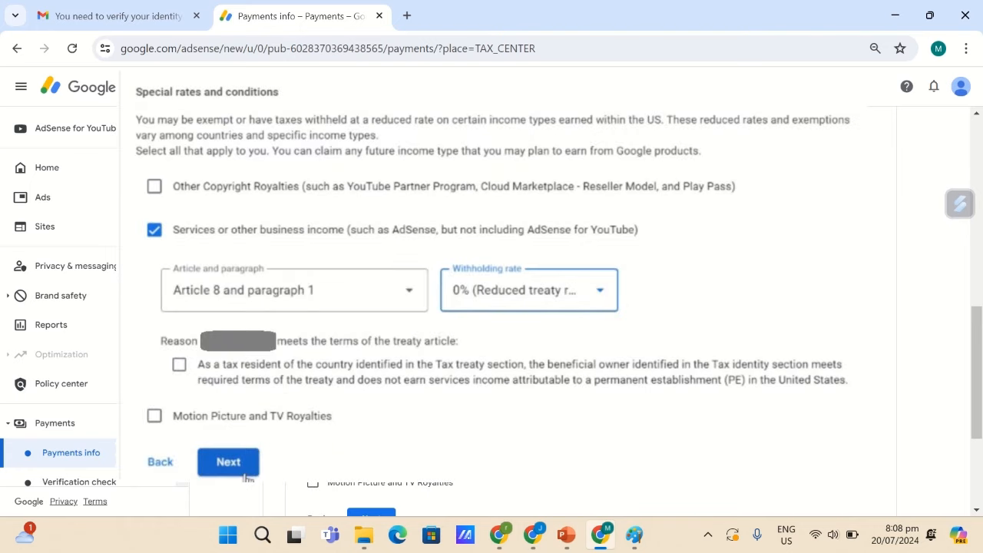
Confirm the tax resident statement as the reason for meeting the treaty article and continue to Activities and services performed in US.
{"action": "scroll", "coordinate": [246, 478], "scroll_direction": "down", "scroll_amount": 1}
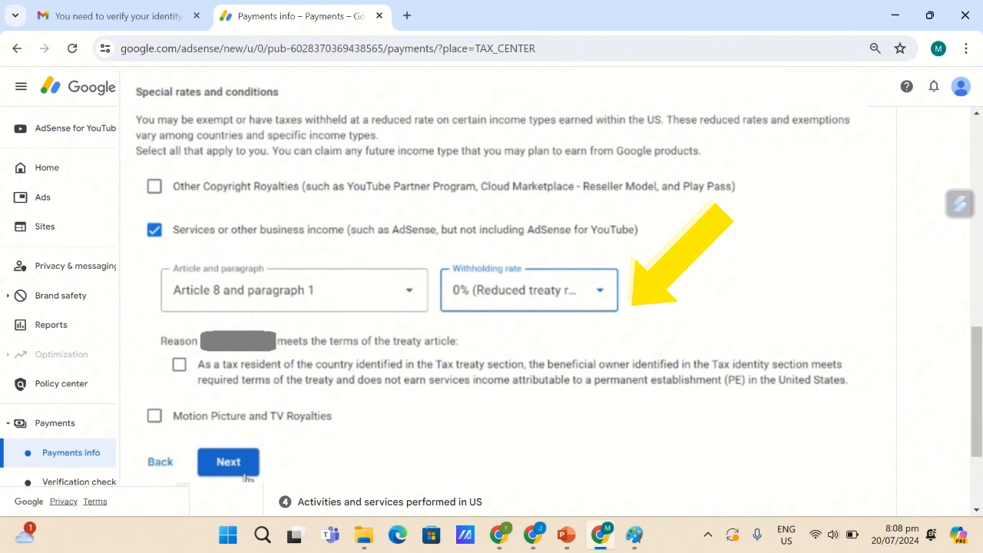
{"action": "left_click", "coordinate": [332, 365]}
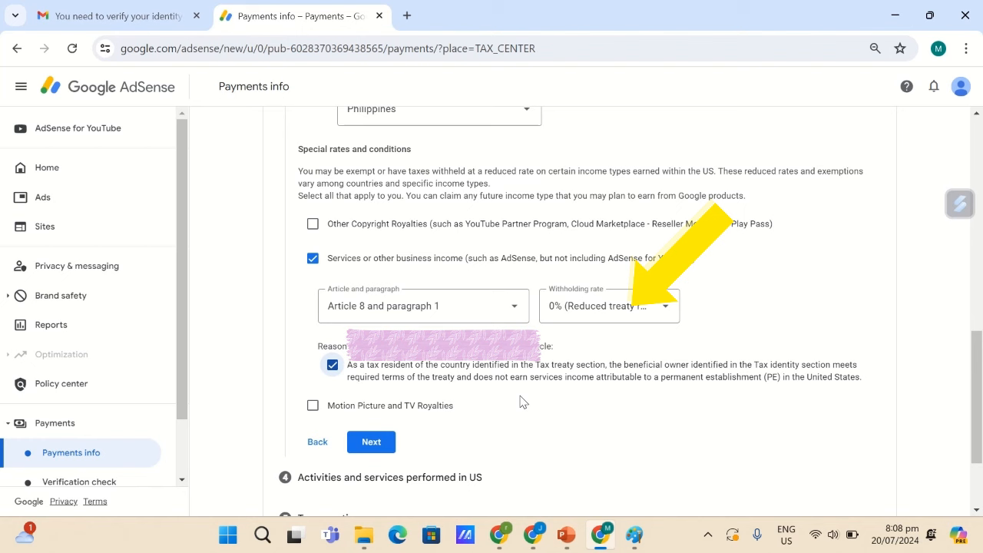
{"action": "left_click", "coordinate": [372, 443]}
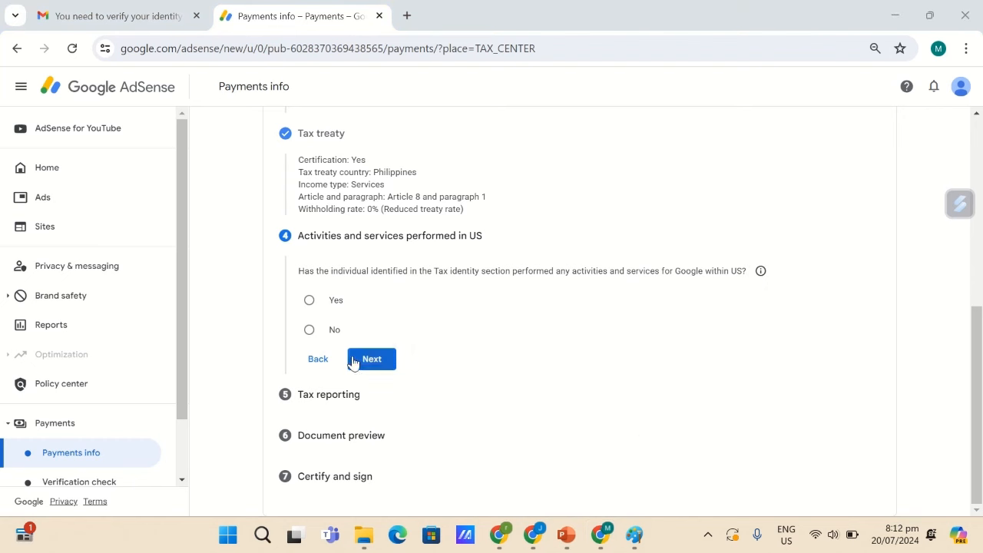
Answer No to performing activities within the US, certify services are performed solely outside the US, and continue to Tax reporting.
{"action": "left_click", "coordinate": [309, 333]}
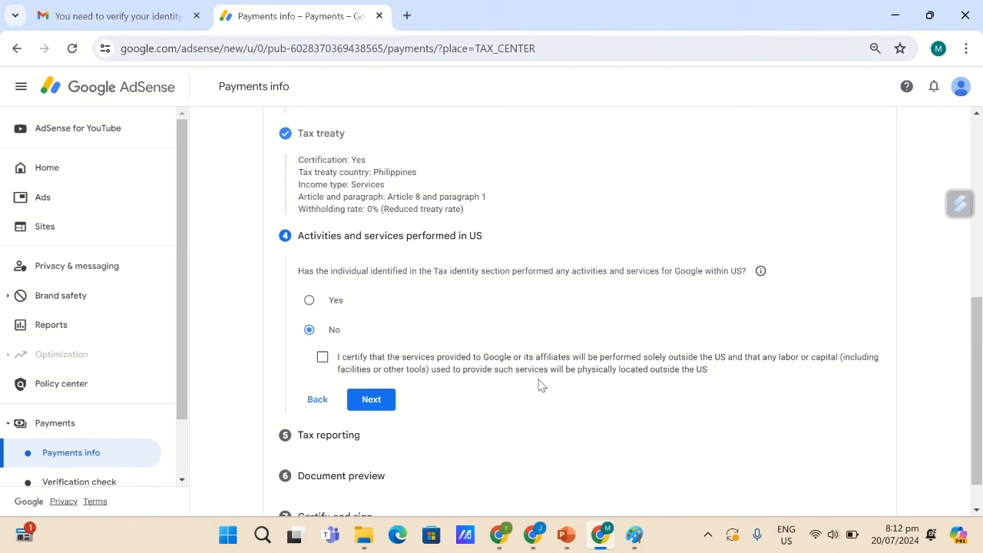
{"action": "left_click", "coordinate": [323, 357]}
{"action": "left_click", "coordinate": [367, 398]}
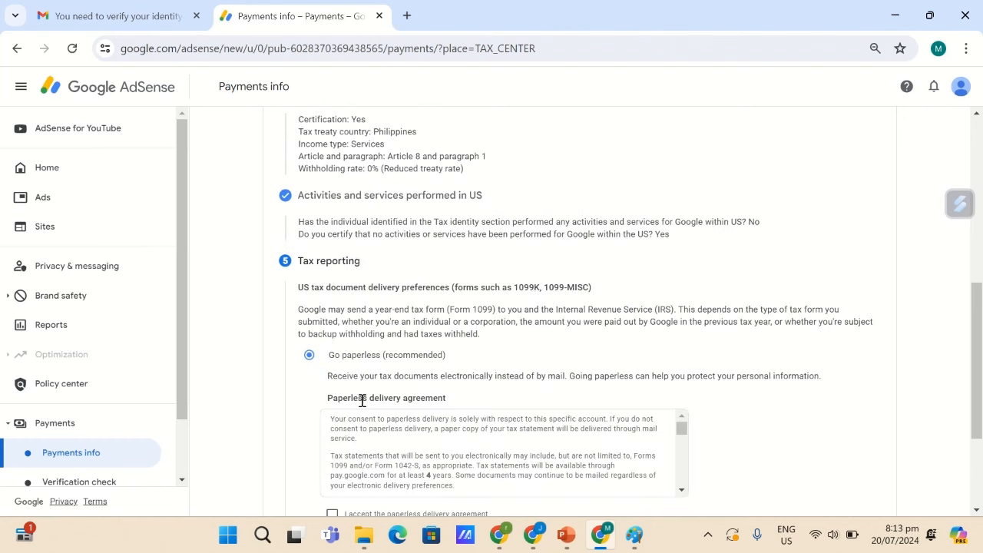
Accept the paperless delivery agreement for US tax documents and look through its text to the end.
{"action": "scroll", "coordinate": [399, 347], "scroll_direction": "down", "scroll_amount": 2}
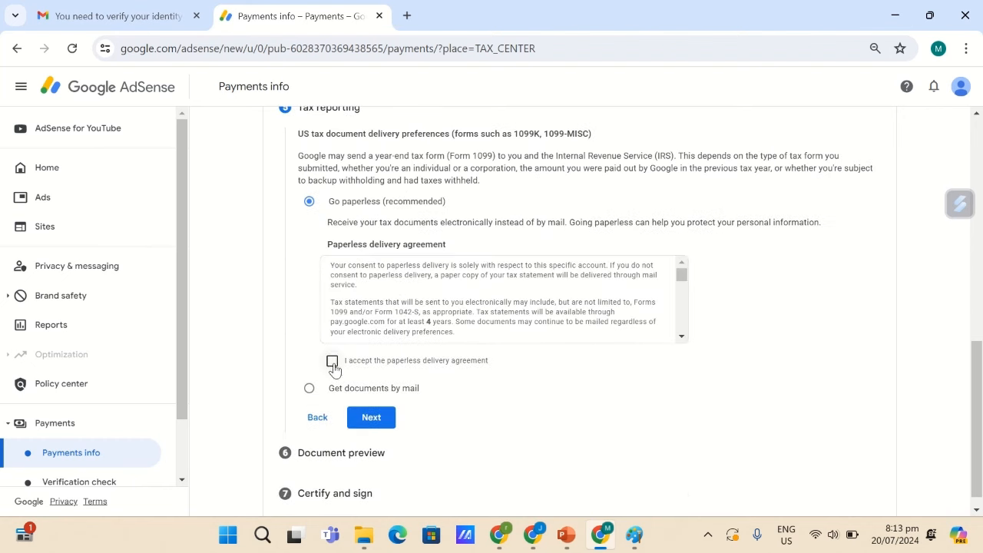
{"action": "left_click", "coordinate": [333, 361]}
{"action": "scroll", "coordinate": [424, 314], "scroll_direction": "up", "scroll_amount": 3}
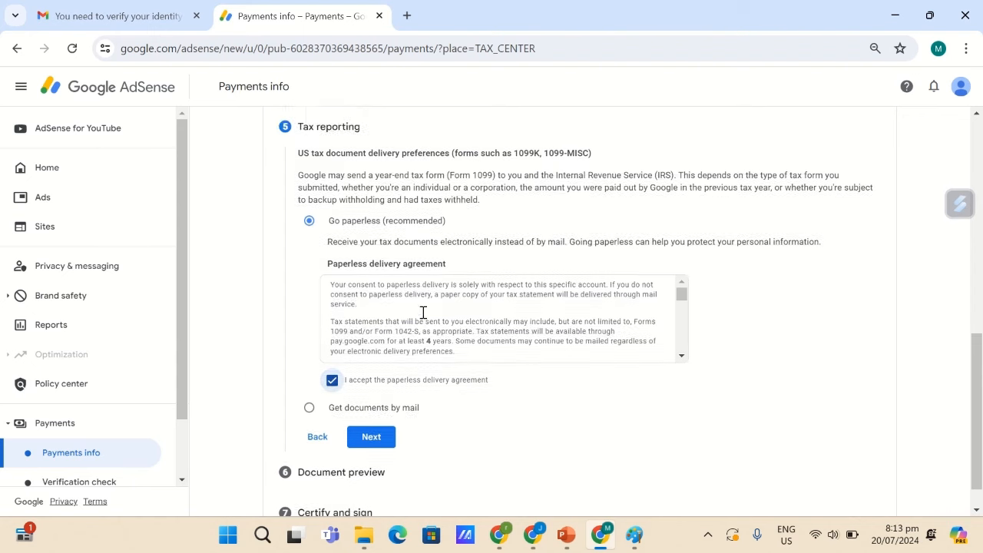
{"action": "scroll", "coordinate": [415, 331], "scroll_direction": "down", "scroll_amount": 3}
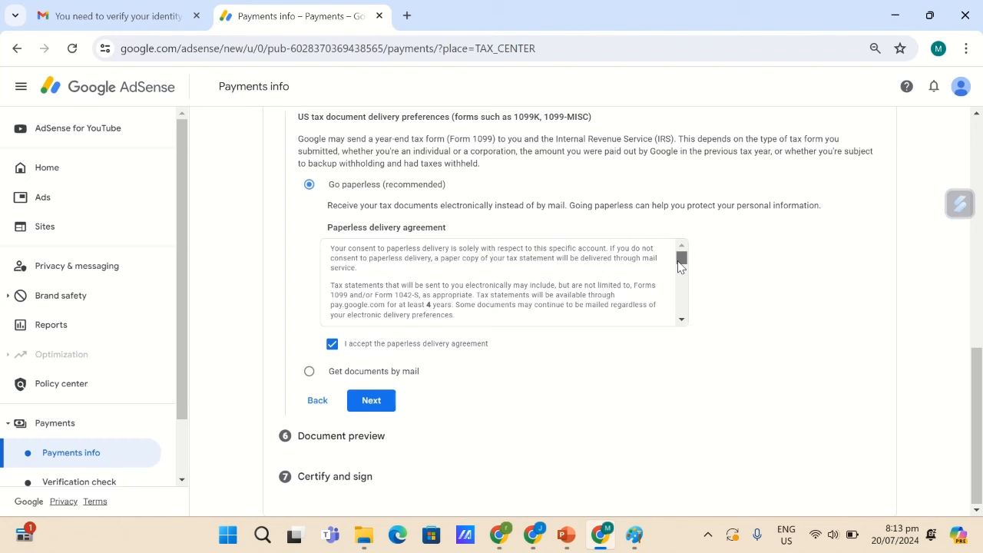
{"action": "left_click_drag", "start_coordinate": [679, 264], "coordinate": [683, 319]}
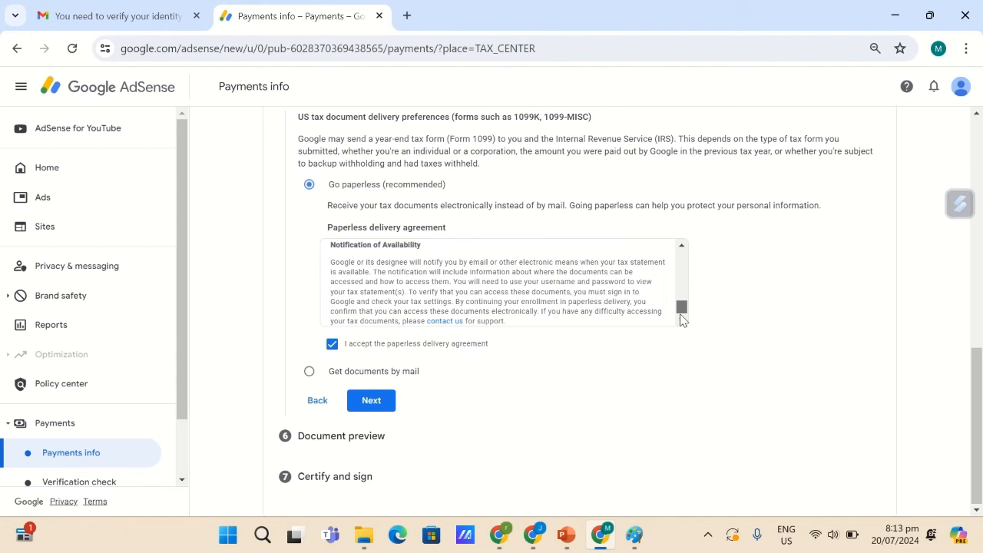
Check the Get documents by mail option, return to Go paperless (recommended), and continue to Document preview.
{"action": "left_click", "coordinate": [310, 373]}
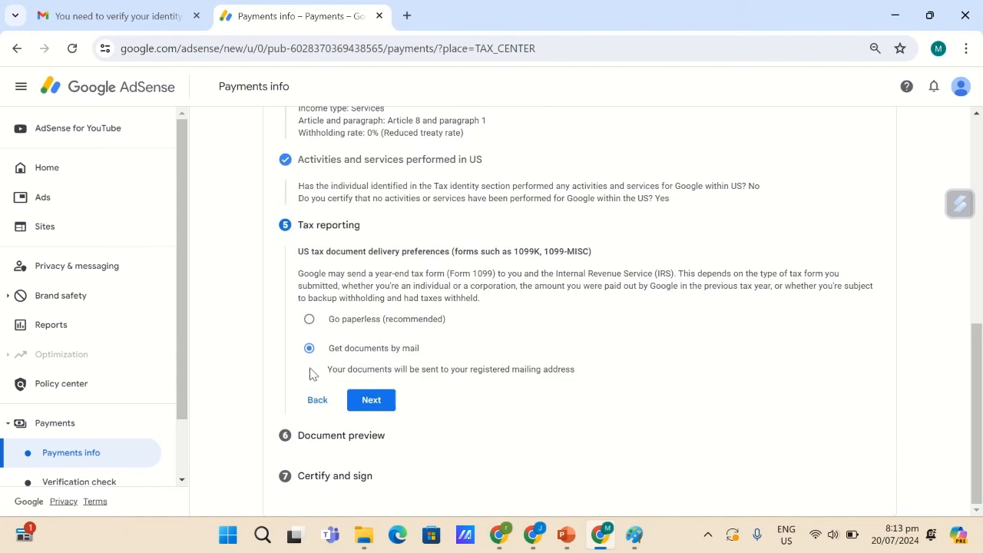
{"action": "left_click", "coordinate": [308, 320]}
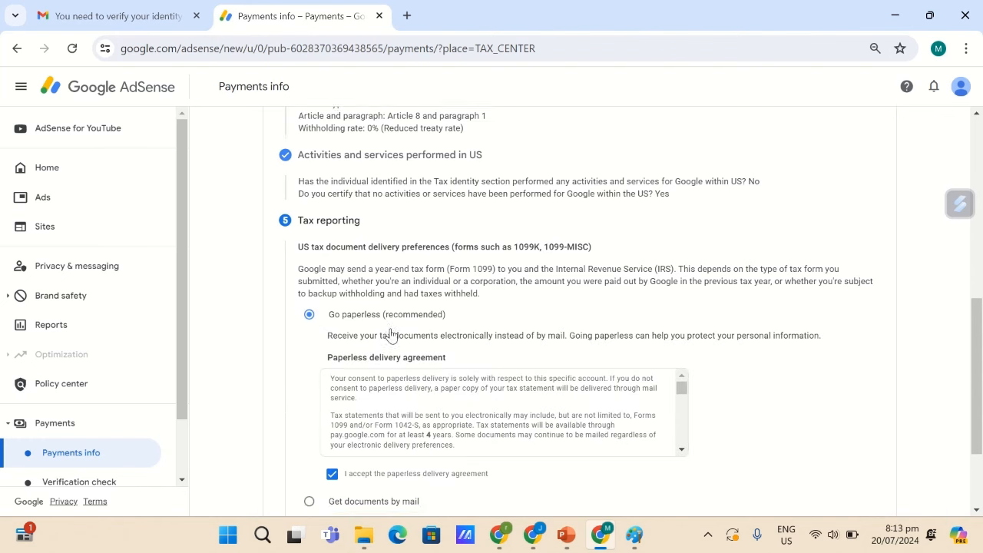
{"action": "scroll", "coordinate": [390, 335], "scroll_direction": "down", "scroll_amount": 2}
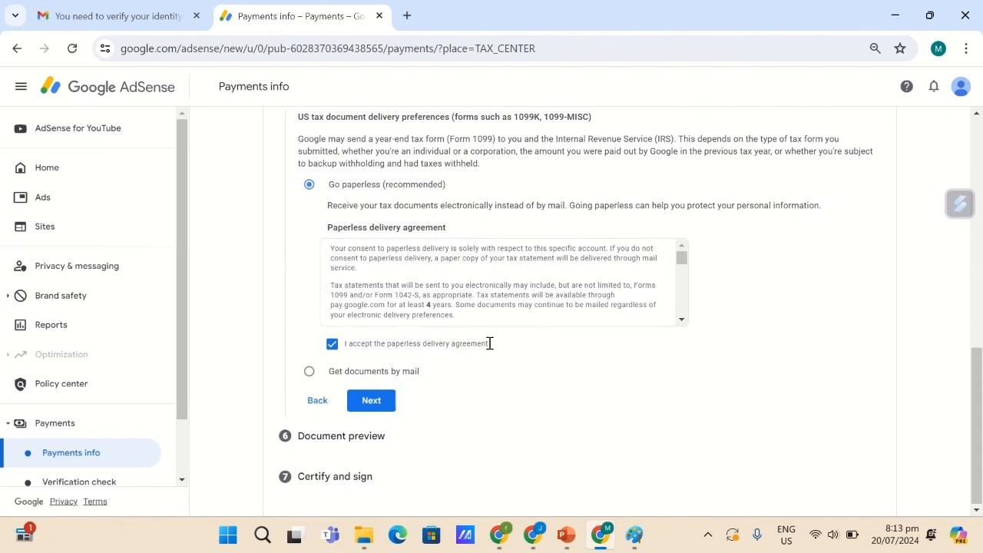
{"action": "left_click", "coordinate": [387, 406]}
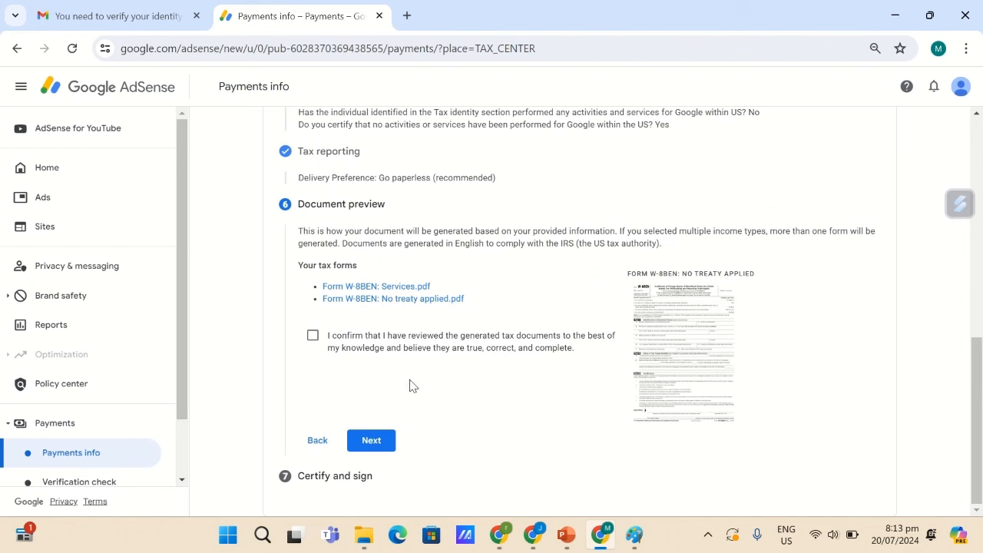
Open the generated W-8BEN form from the document preview, review its full page, and return to the AdSense tax form.
{"action": "left_click", "coordinate": [703, 327]}
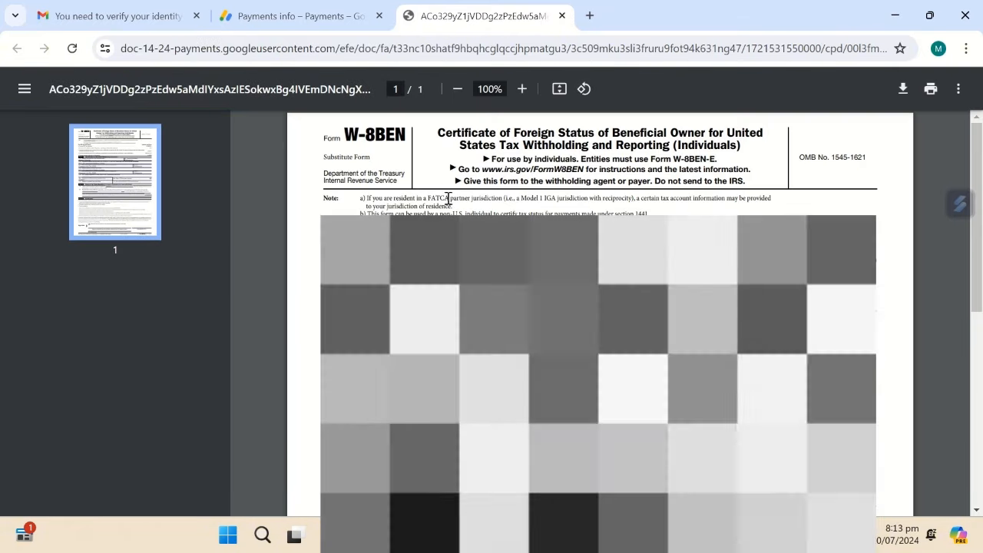
{"action": "scroll", "coordinate": [599, 308], "scroll_direction": "down", "scroll_amount": 1}
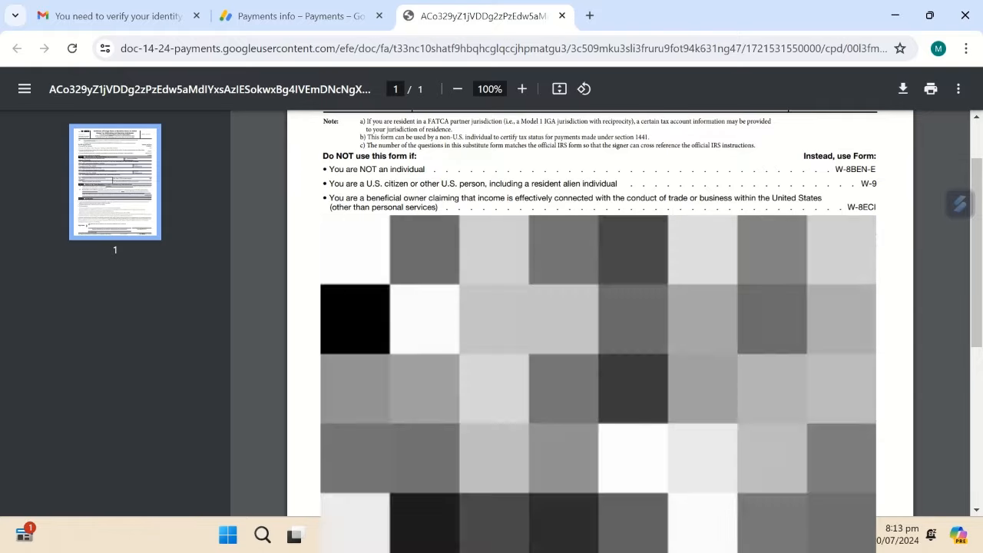
{"action": "scroll", "coordinate": [599, 330], "scroll_direction": "down", "scroll_amount": 5}
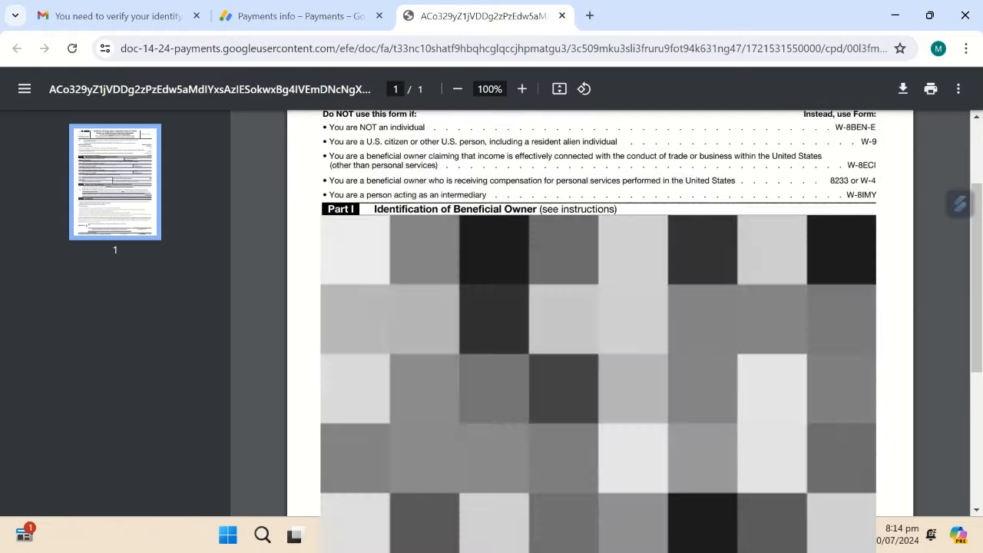
{"action": "scroll", "coordinate": [599, 330], "scroll_direction": "down", "scroll_amount": 4}
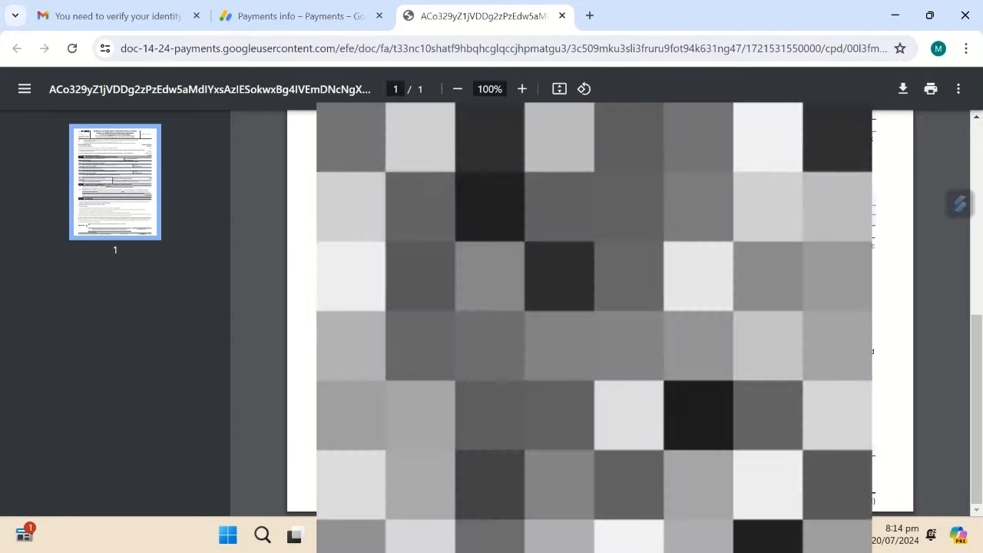
{"action": "scroll", "coordinate": [599, 307], "scroll_direction": "up", "scroll_amount": 5}
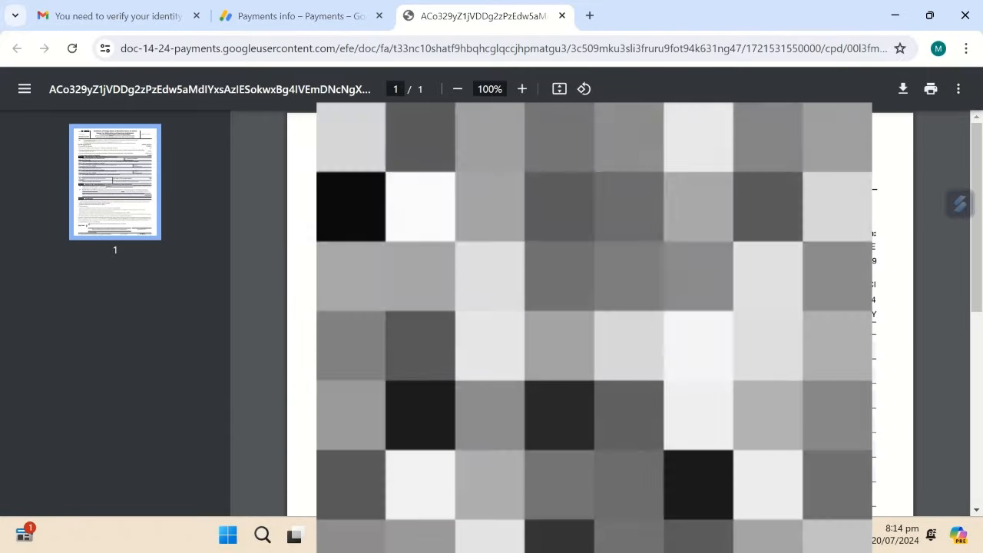
{"action": "scroll", "coordinate": [599, 331], "scroll_direction": "down", "scroll_amount": 5}
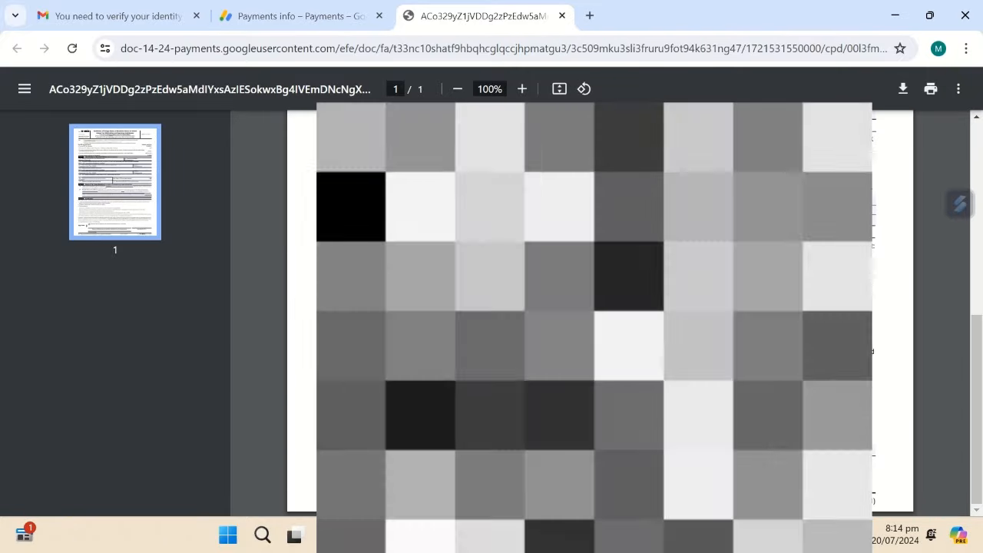
{"action": "scroll", "coordinate": [600, 330], "scroll_direction": "up", "scroll_amount": 8}
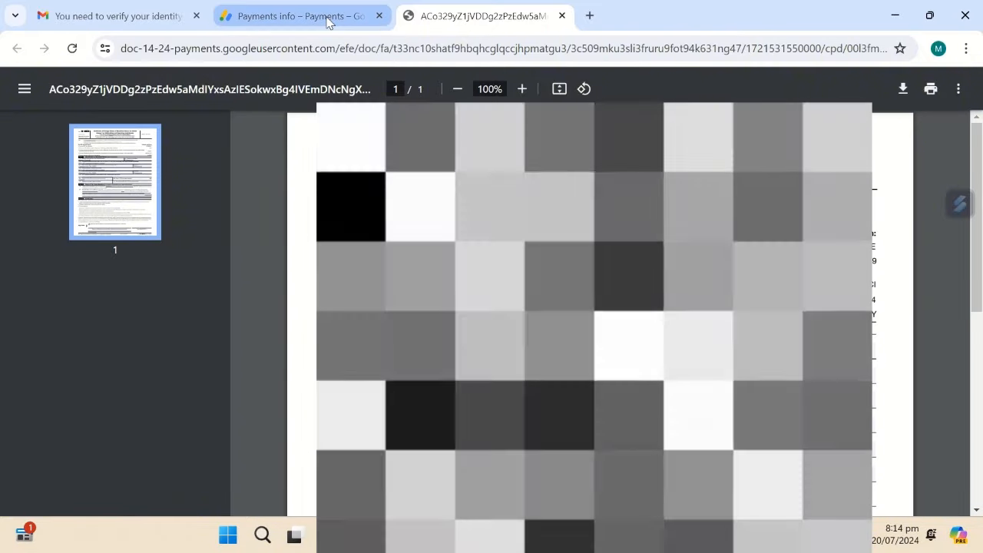
{"action": "left_click", "coordinate": [325, 19]}
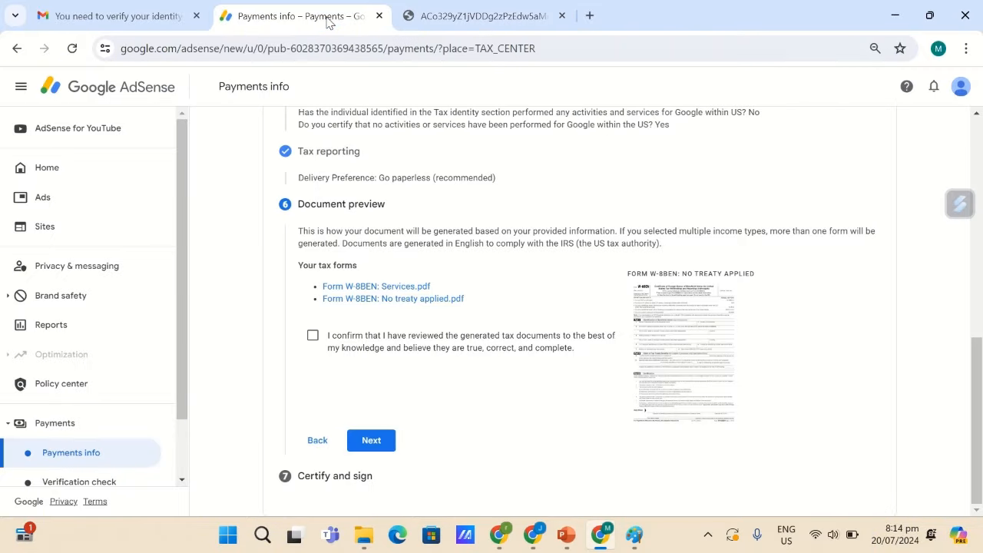
Confirm that the generated tax documents have been reviewed and continue to Certify and sign.
{"action": "left_click", "coordinate": [313, 337]}
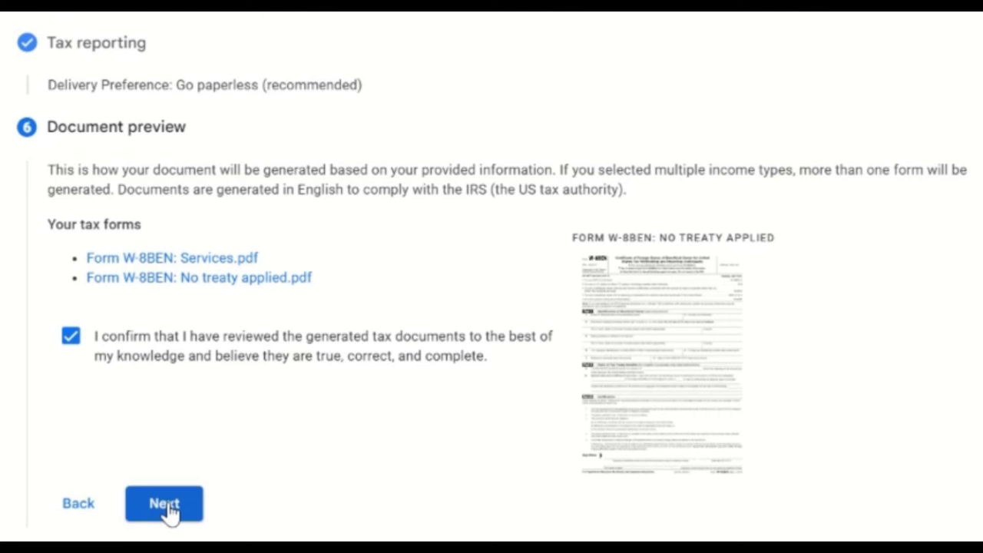
{"action": "left_click", "coordinate": [164, 505]}
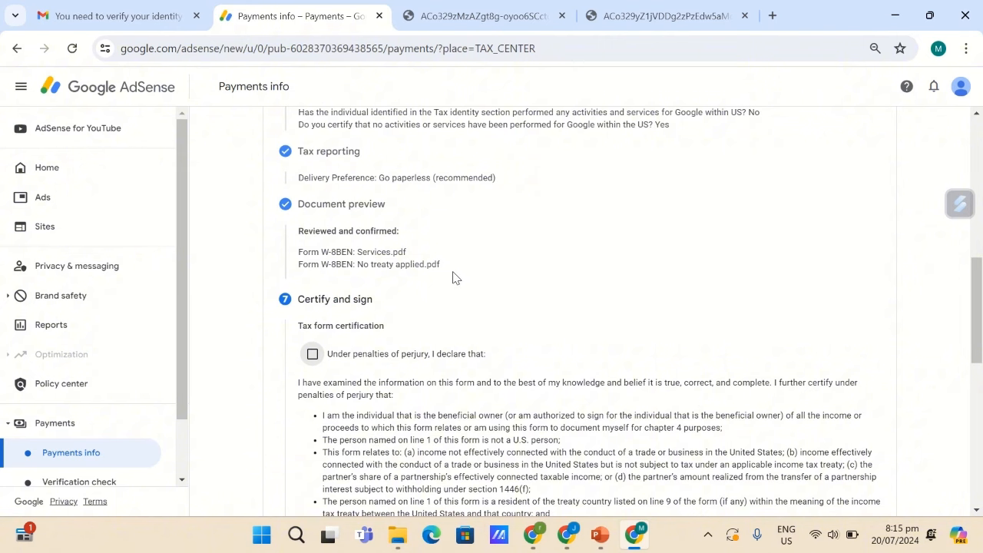
Read through the tax form certification text and accept the declaration made under penalties of perjury.
{"action": "scroll", "coordinate": [454, 278], "scroll_direction": "down", "scroll_amount": 3}
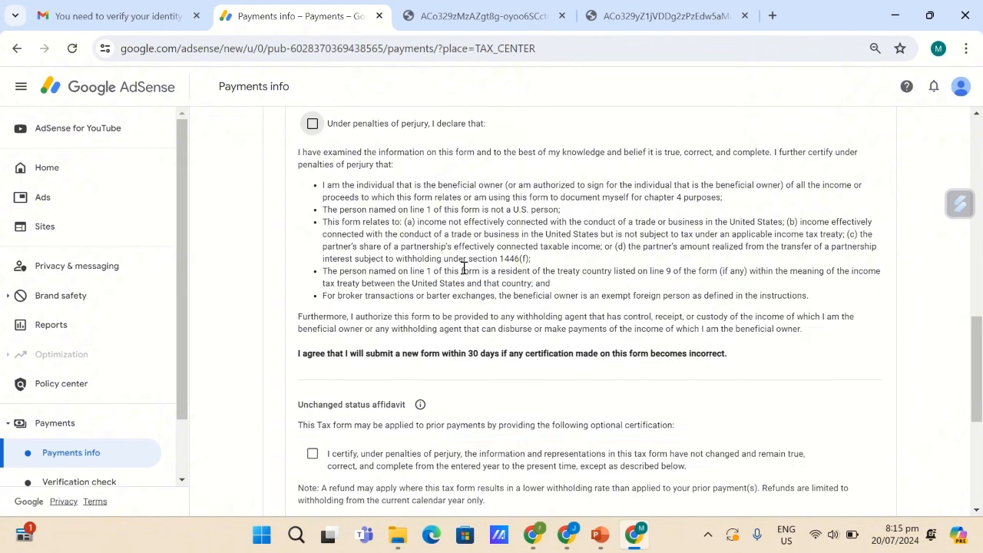
{"action": "scroll", "coordinate": [464, 268], "scroll_direction": "up", "scroll_amount": 2}
{"action": "triple_click", "coordinate": [463, 268]}
{"action": "scroll", "coordinate": [463, 268], "scroll_direction": "up", "scroll_amount": 1}
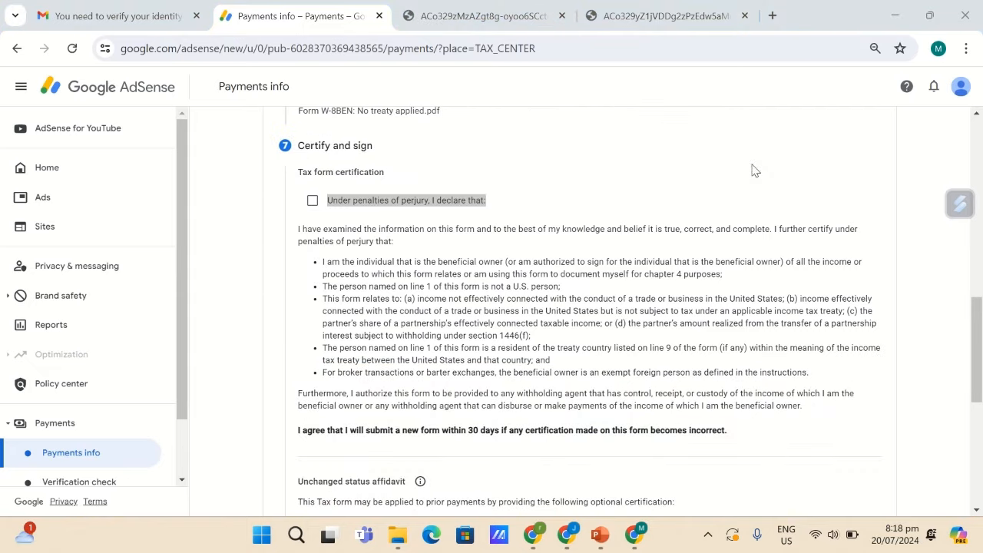
{"action": "left_click", "coordinate": [735, 173]}
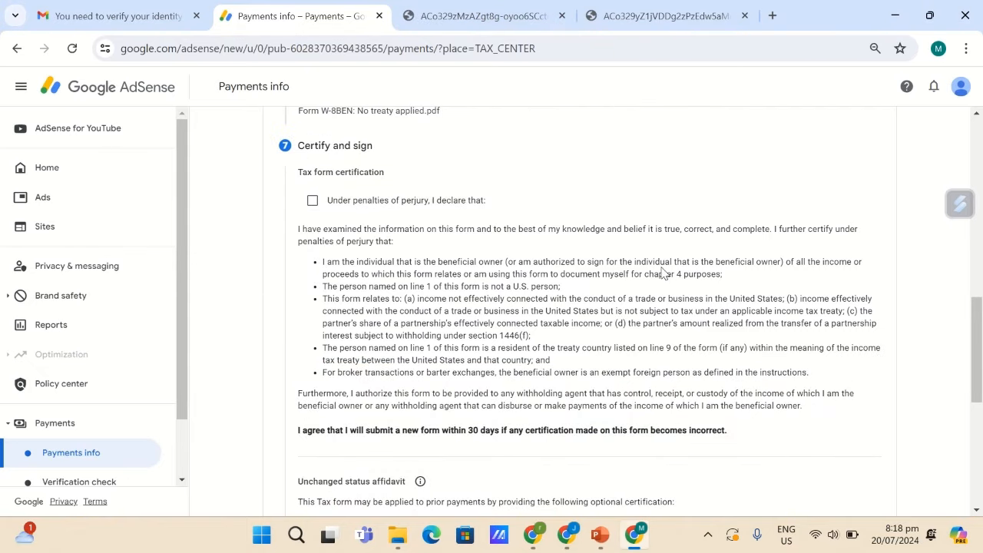
{"action": "left_click", "coordinate": [313, 202]}
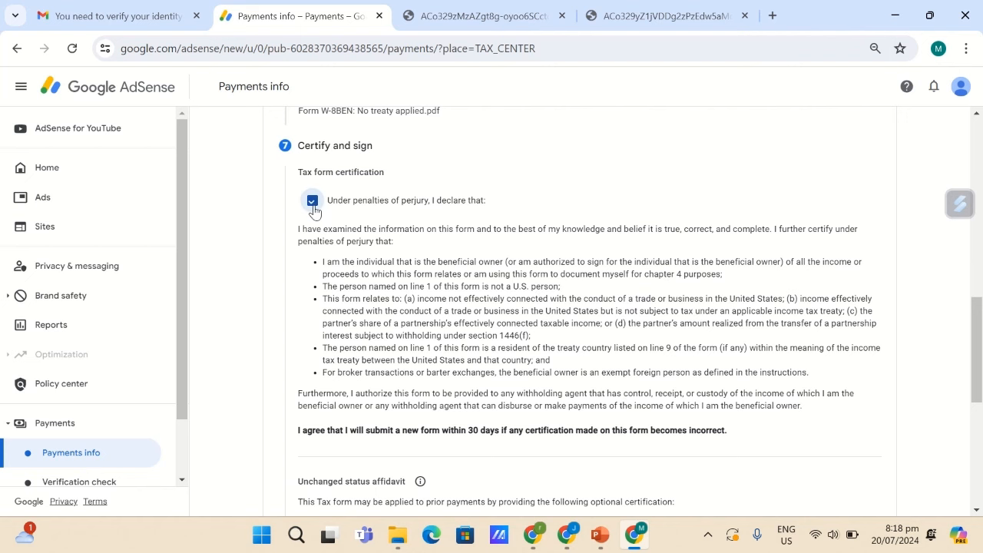
Tick the optional Unchanged status affidavit certification to see its fields, and clear it again.
{"action": "scroll", "coordinate": [430, 296], "scroll_direction": "down", "scroll_amount": 2}
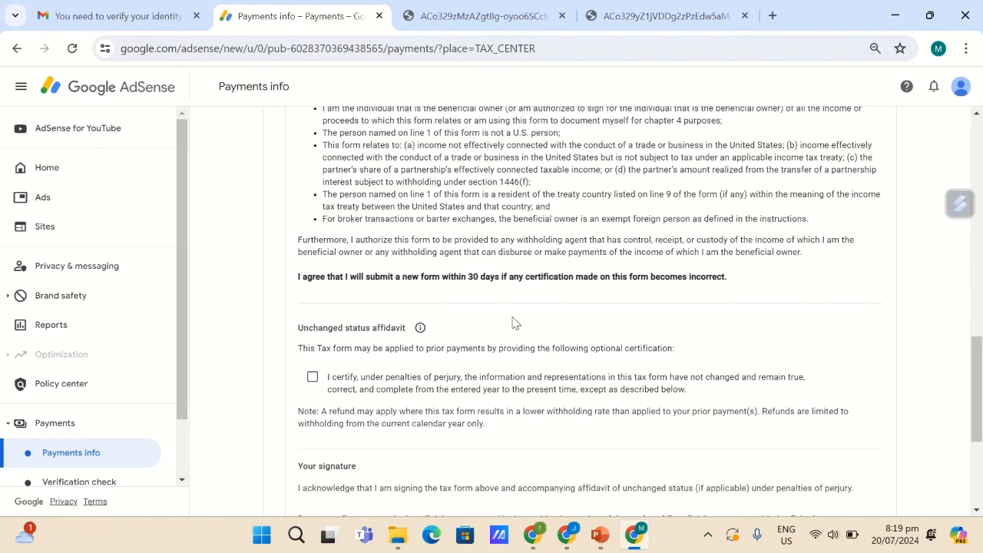
{"action": "scroll", "coordinate": [514, 322], "scroll_direction": "down", "scroll_amount": 1}
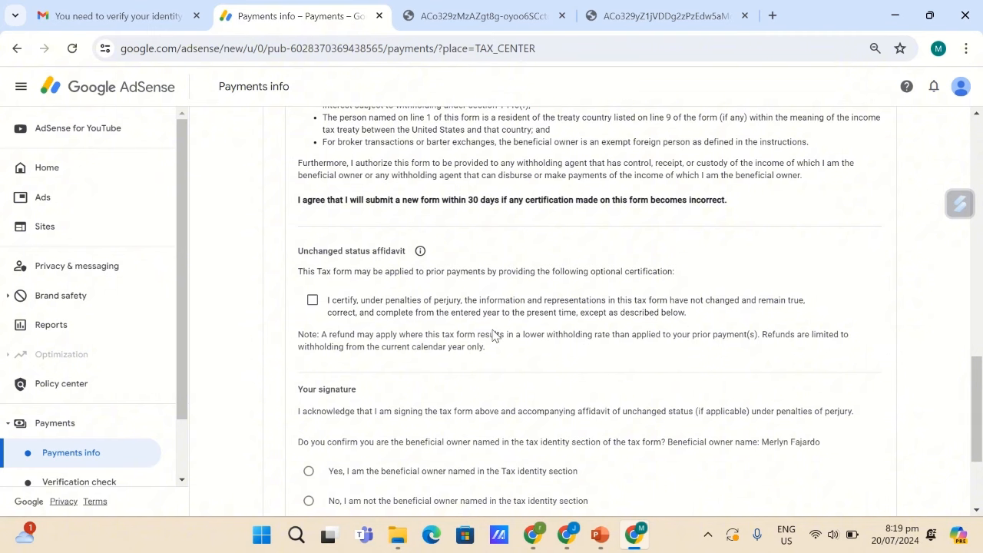
{"action": "left_click", "coordinate": [312, 301]}
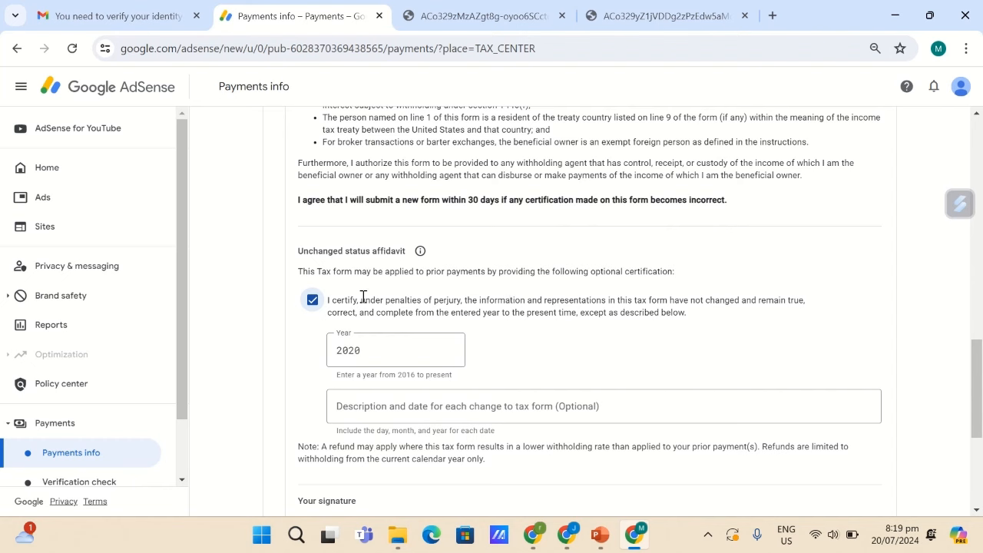
{"action": "left_click", "coordinate": [312, 302]}
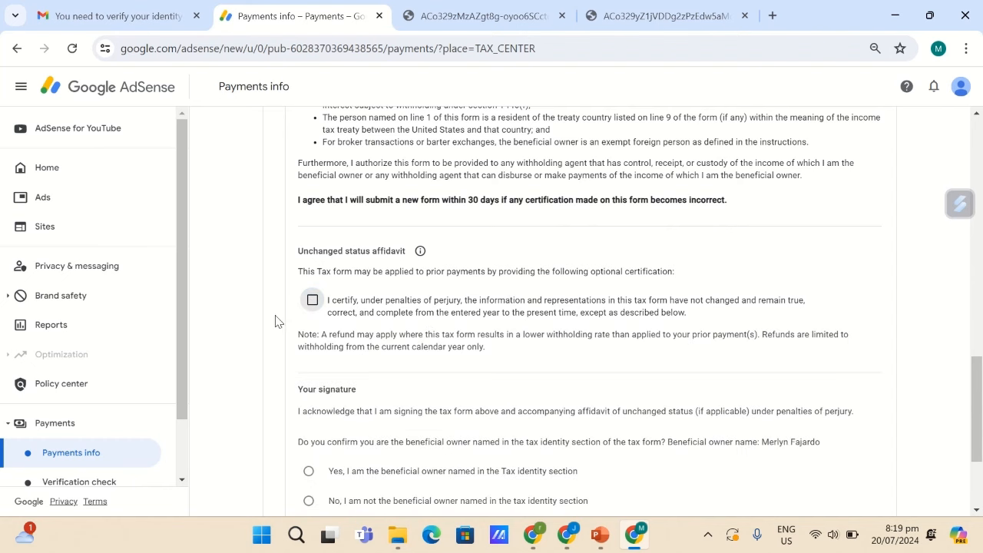
Answer Yes to being the beneficial owner named in the Tax identity section and submit the tax form.
{"action": "scroll", "coordinate": [346, 346], "scroll_direction": "down", "scroll_amount": 1}
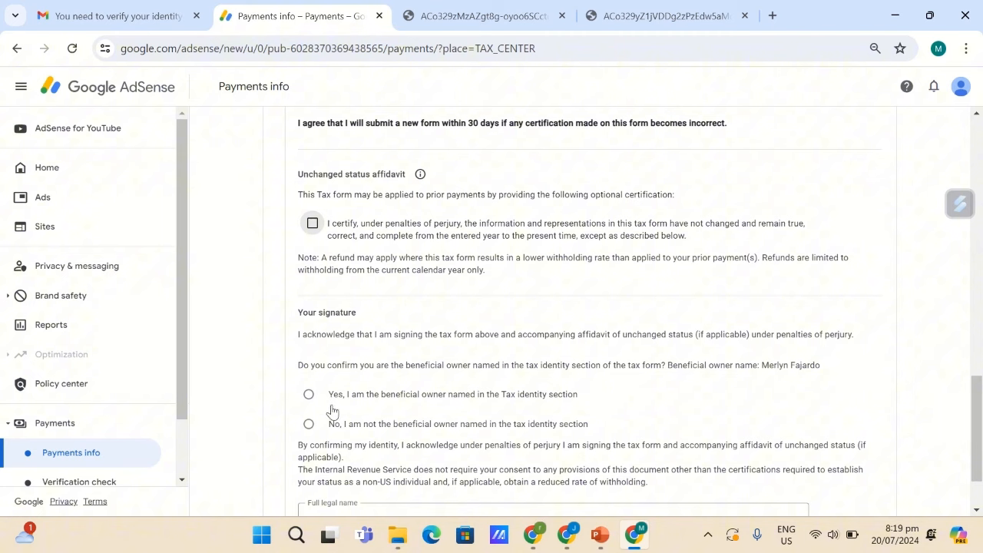
{"action": "left_click", "coordinate": [308, 396]}
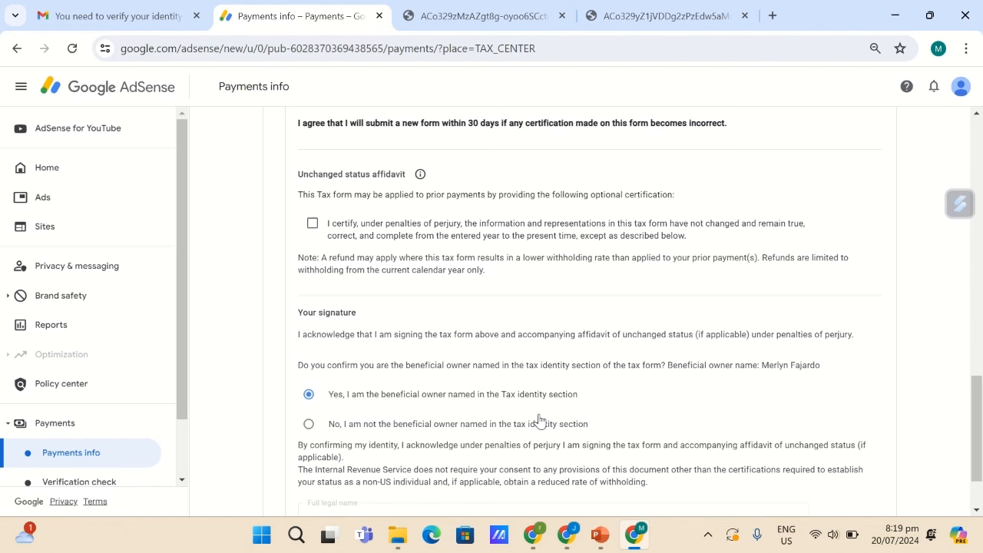
{"action": "scroll", "coordinate": [523, 411], "scroll_direction": "down", "scroll_amount": 1}
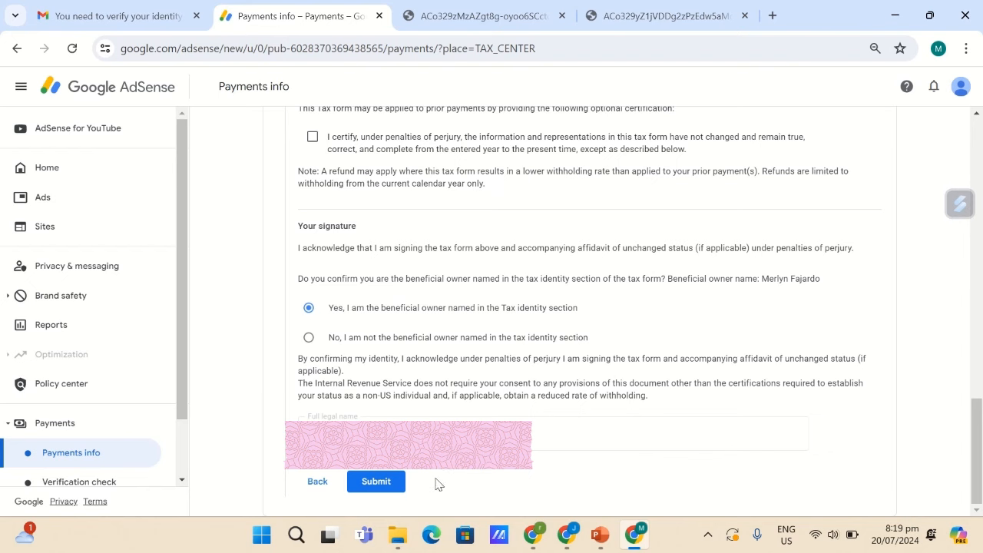
{"action": "left_click", "coordinate": [376, 482]}
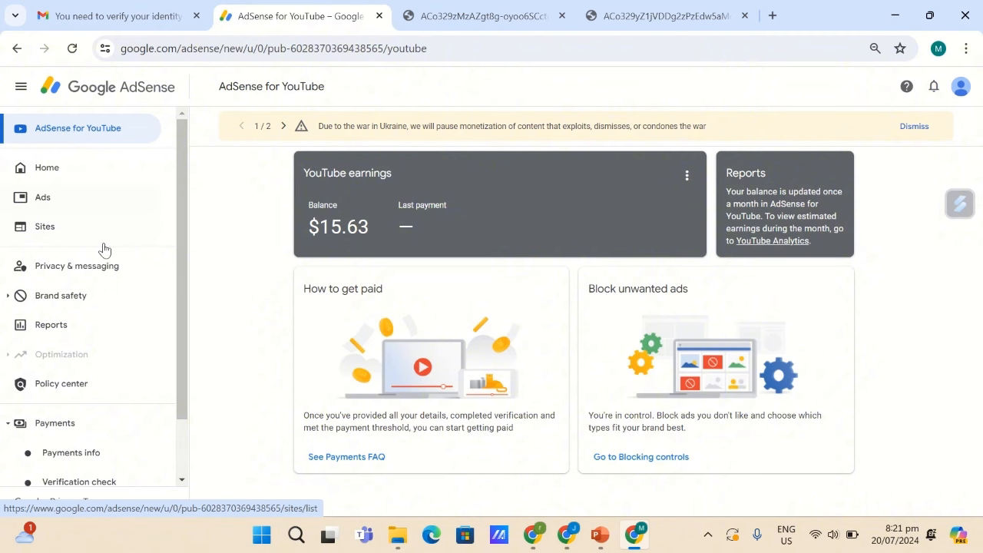
View the identity verification status on the Verification check page and open Payments info.
{"action": "scroll", "coordinate": [80, 431], "scroll_direction": "down", "scroll_amount": 1}
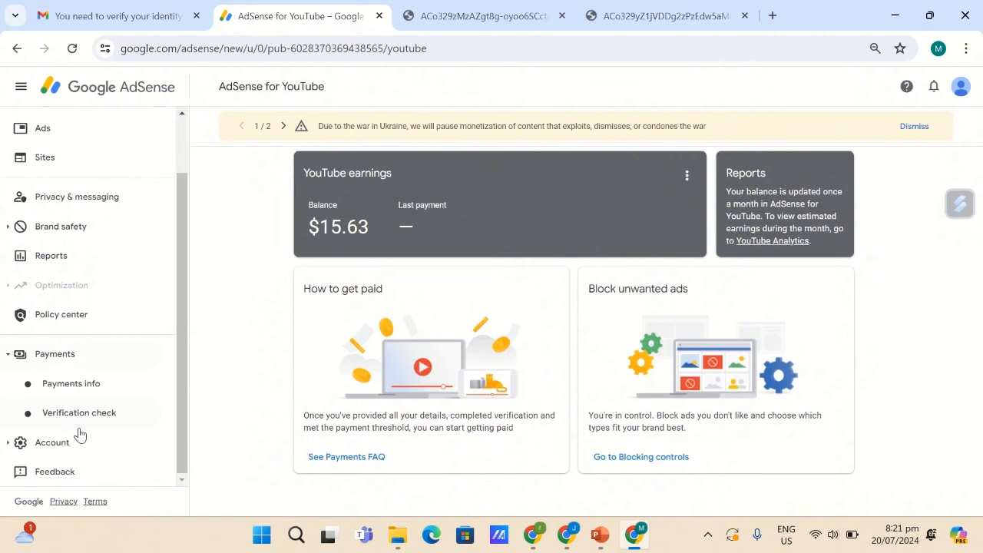
{"action": "left_click", "coordinate": [79, 413]}
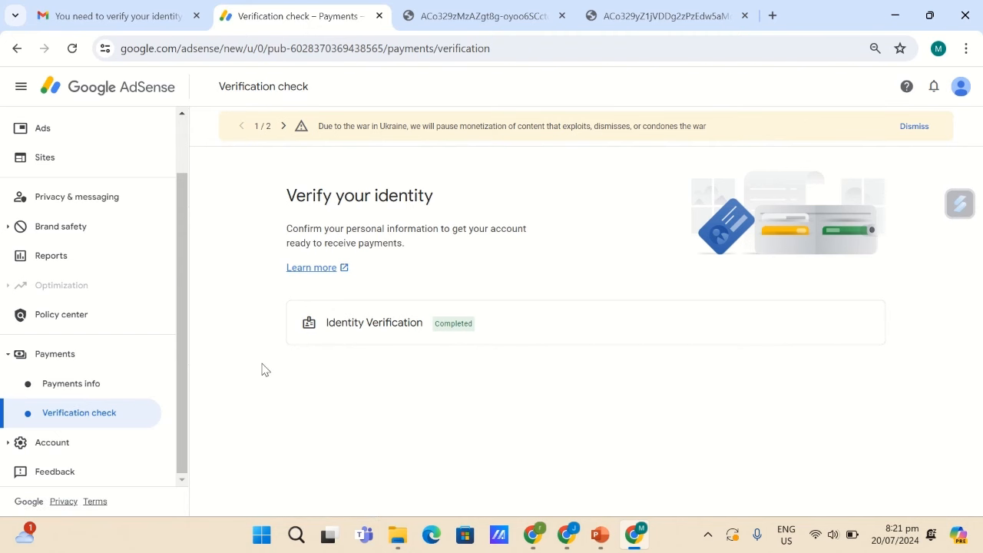
{"action": "left_click", "coordinate": [96, 384]}
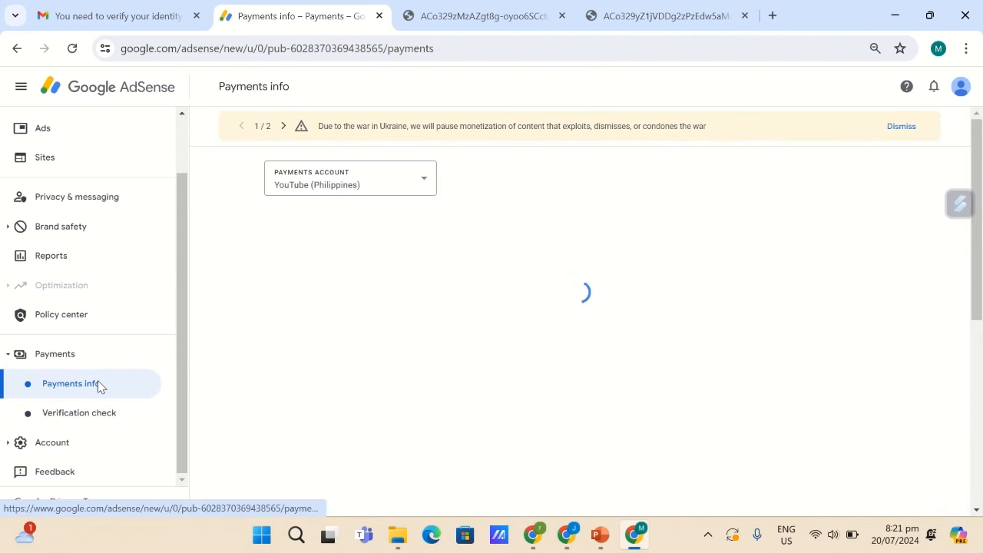